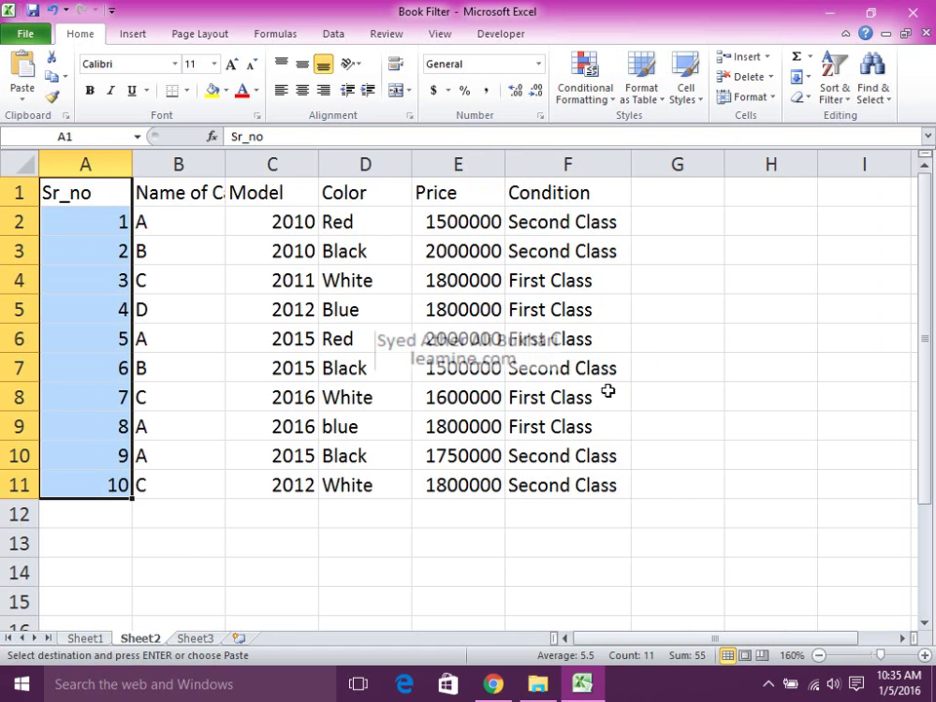
Step: Collapse the ribbon and enter the heading "Price" in cell B13 below the car table
click(186, 543)
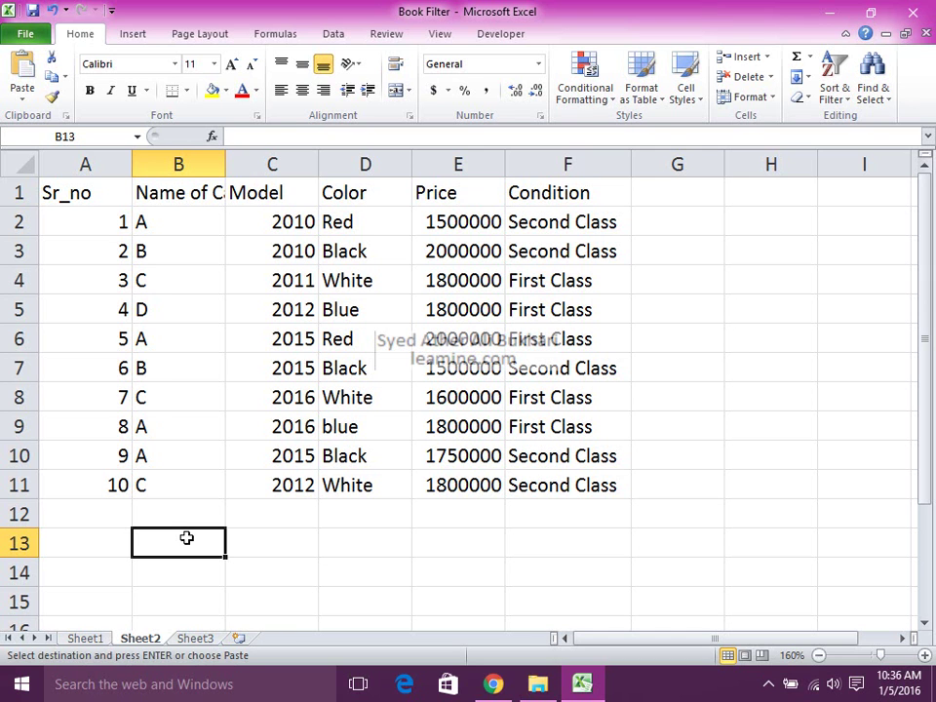
key(ctrl+F1)
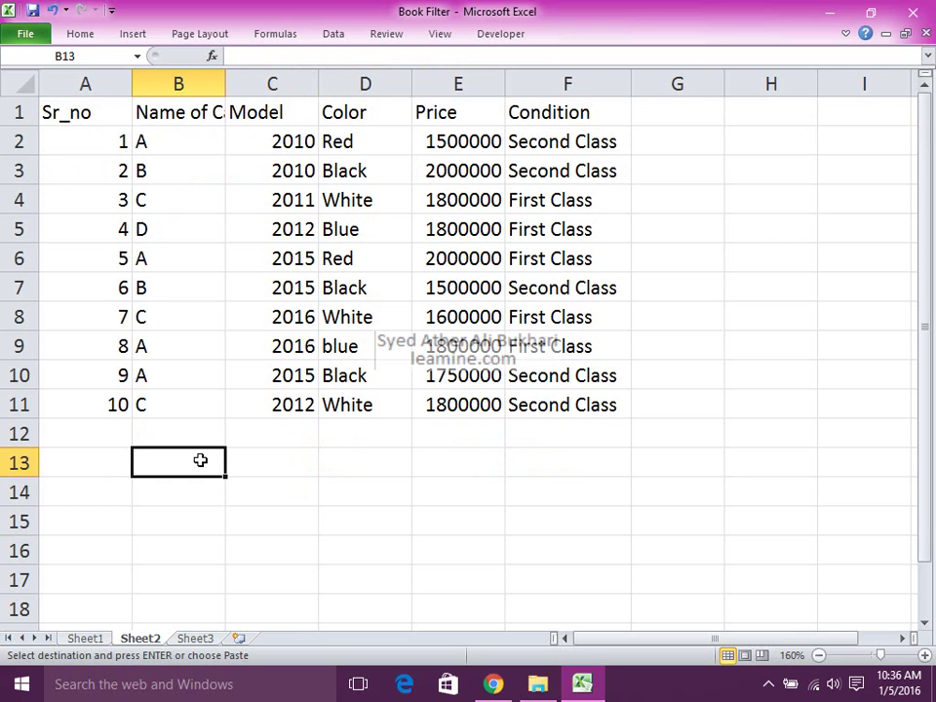
text(Price)
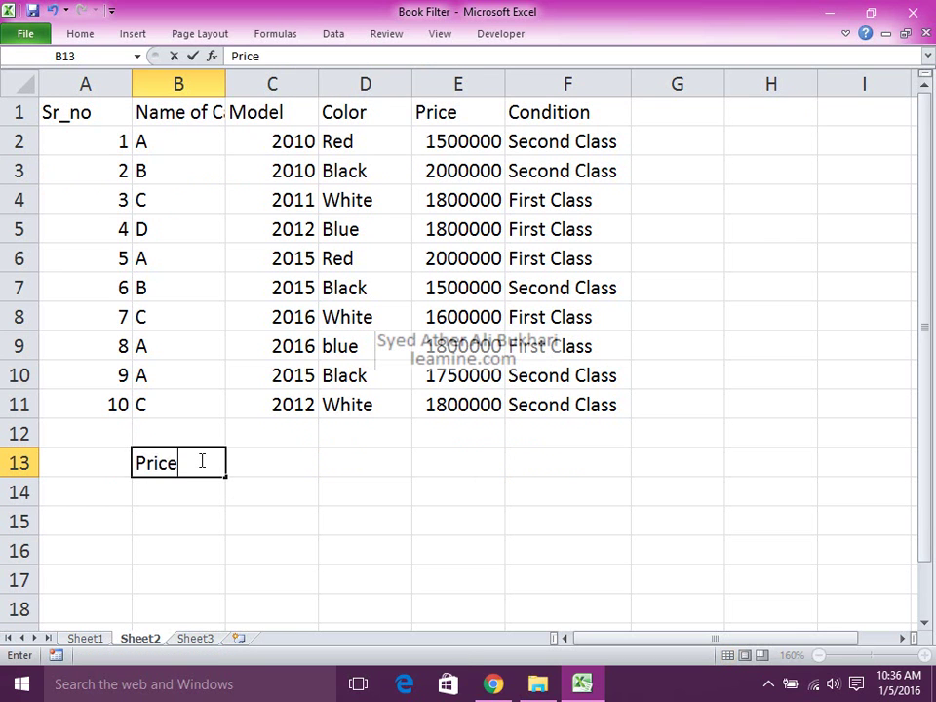
key(Return)
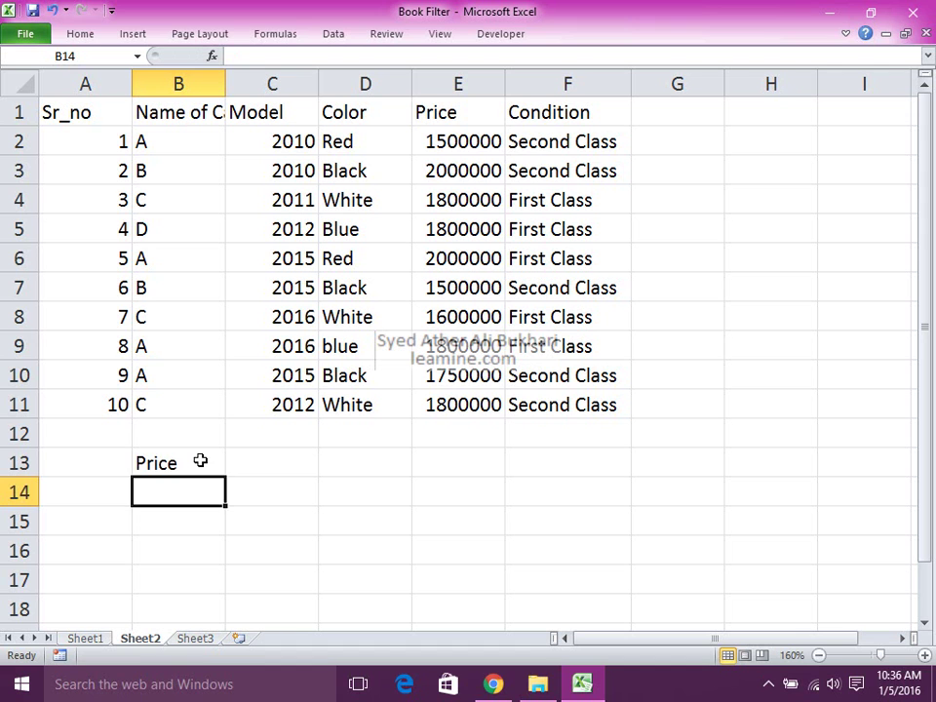
Step: Examine the record for serial number 6 in row 7, from the Sr_no column through Price
key(Up)
key(Up)
key(Up)
key(Up)
key(Up)
key(Up)
key(Up)
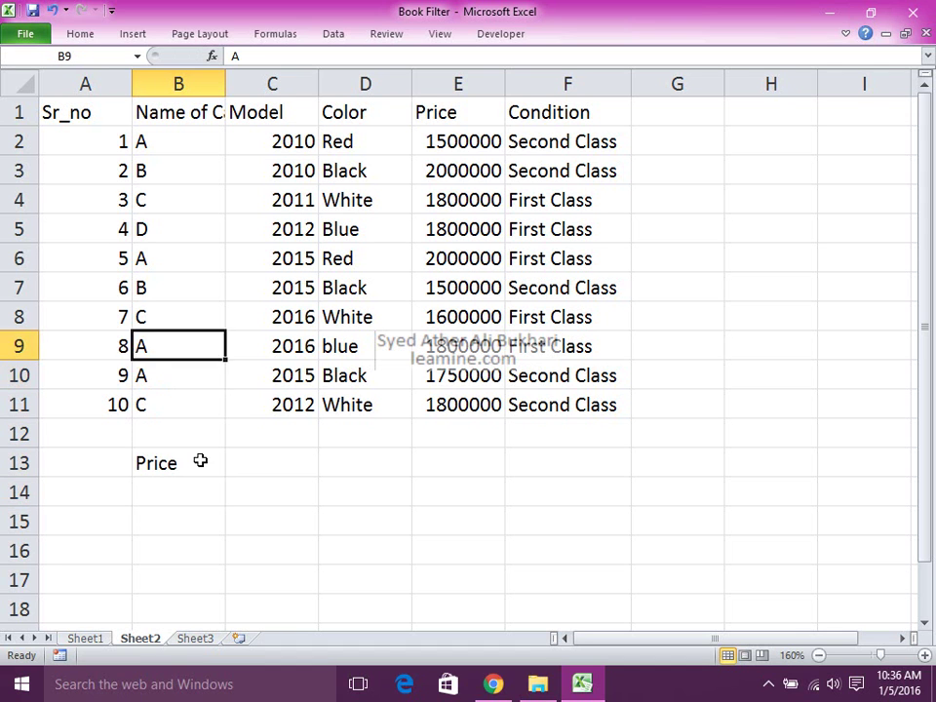
key(Left)
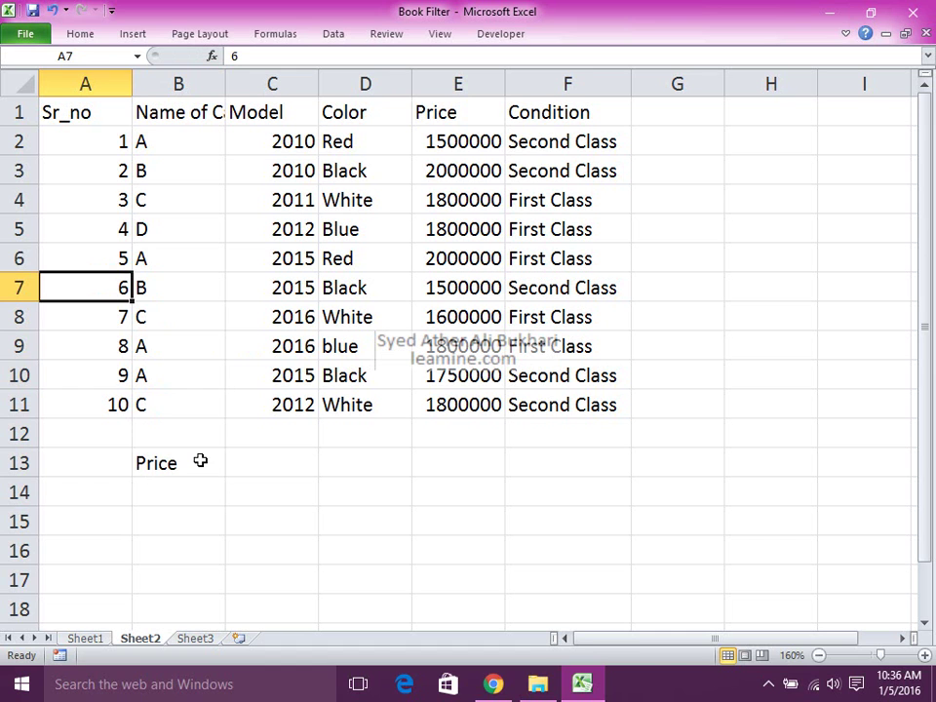
key(shift+Right)
key(shift+Right)
key(shift+Right)
key(shift+Right)
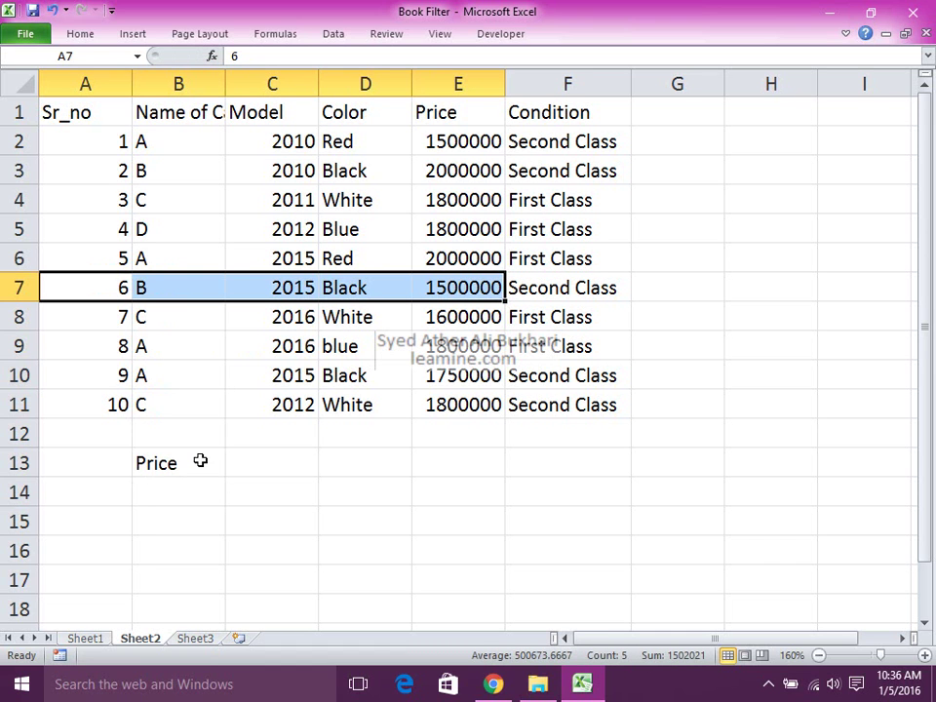
Step: Enter the heading "Name" in cell A13, beside the Price heading
key(Down)
key(Down)
key(Down)
key(Down)
key(Down)
key(Down)
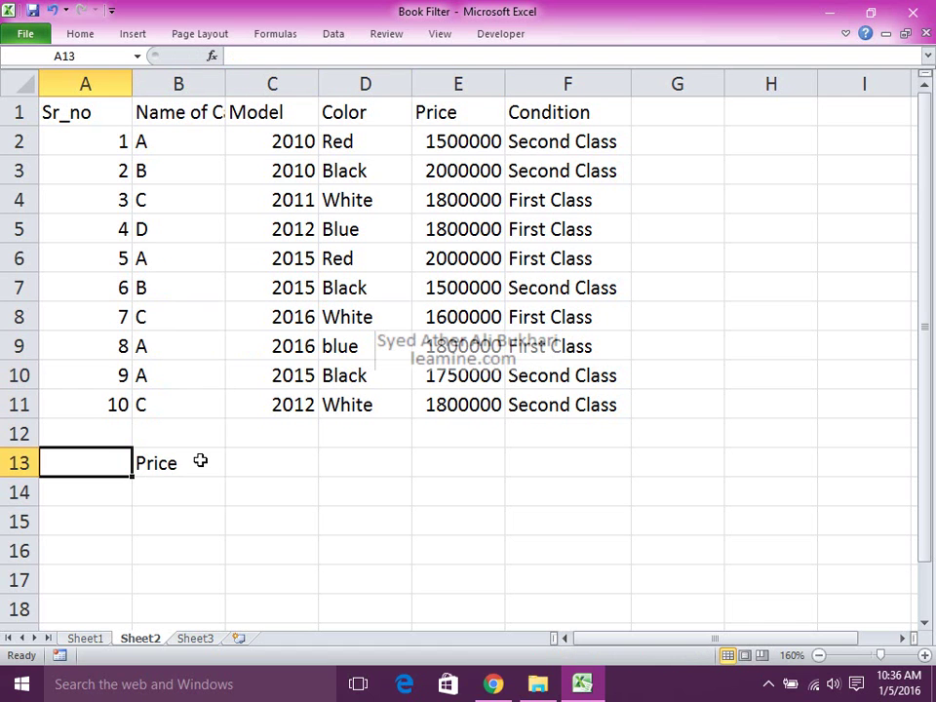
text(Name)
key(Return)
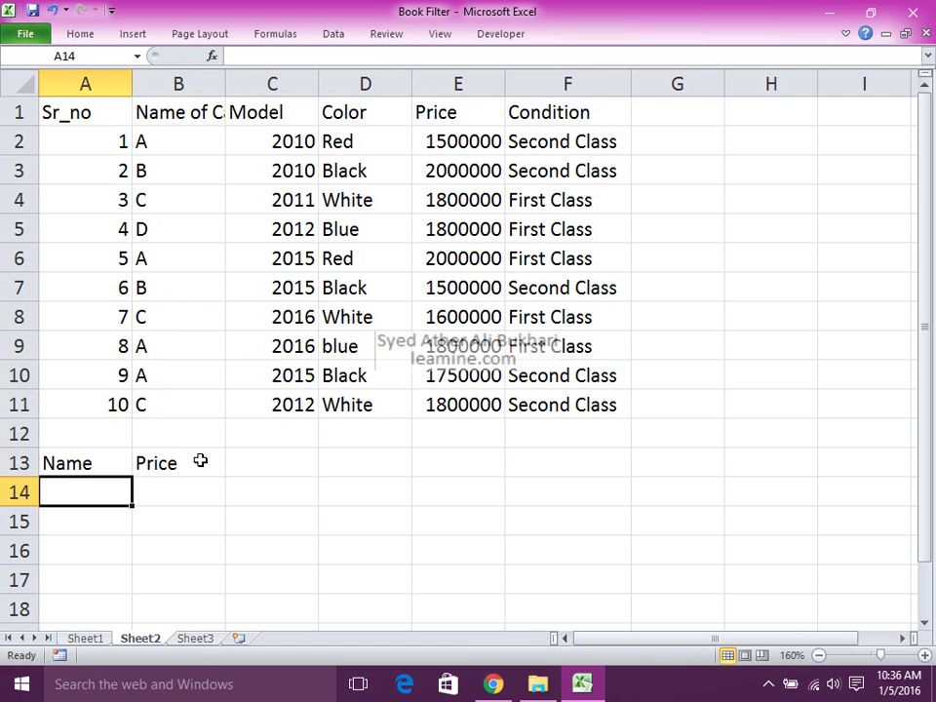
Step: Move the Name and Price headings from A13:B13 one column over to B13:C13
key(Up)
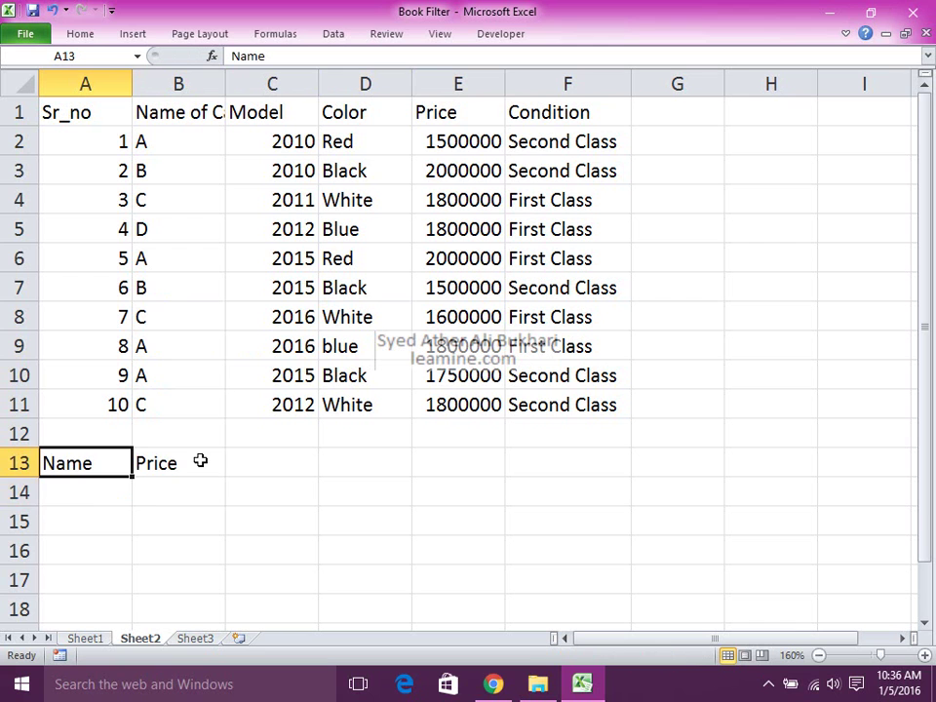
key(shift+Right)
key(ctrl+x)
key(Right)
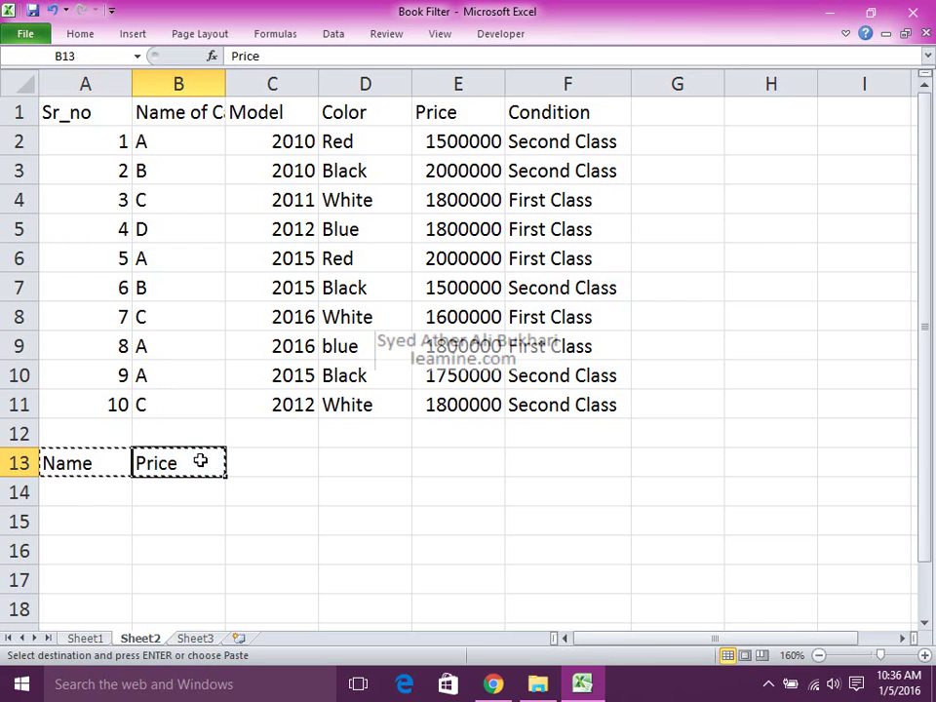
key(ctrl+v)
Step: Enter the heading "Sr_no" in cell A13, in front of the Name heading
key(Left)
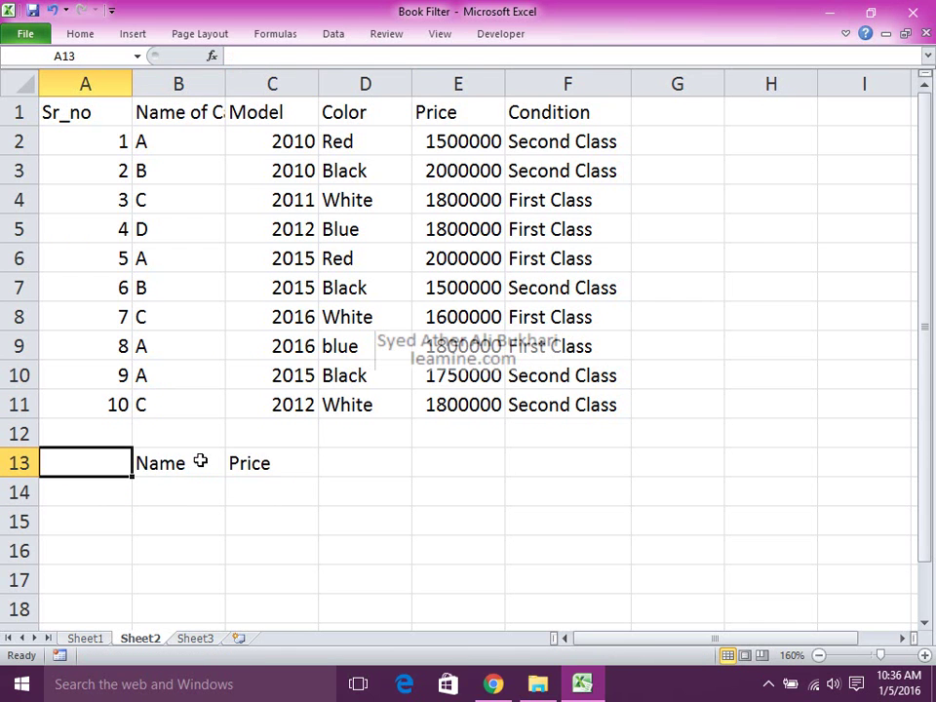
text(AS)
key(BackSpace)
key(BackSpace)
text(s)
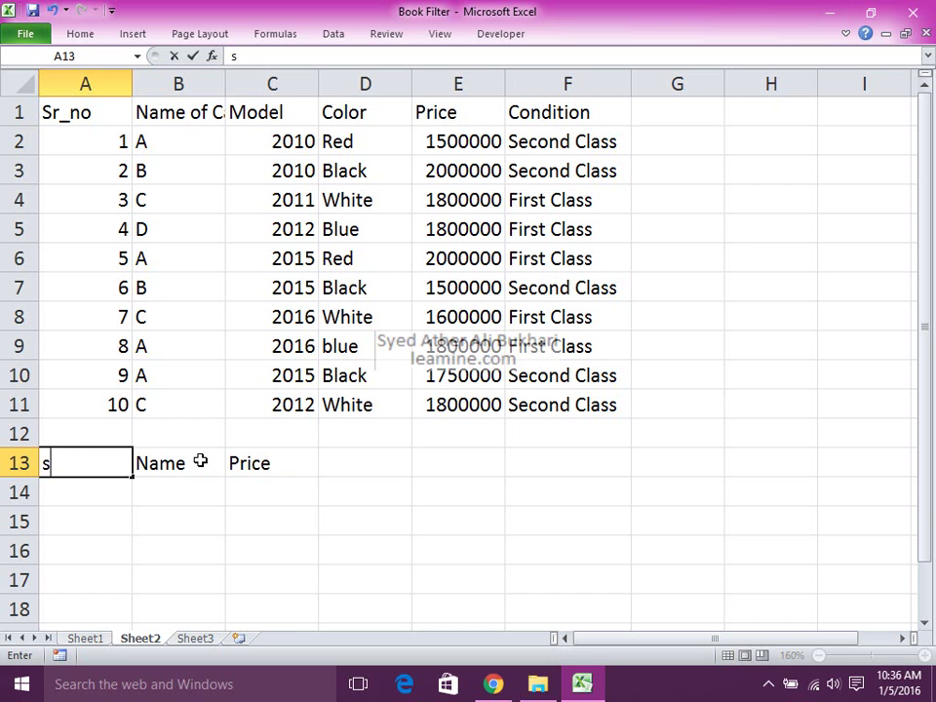
key(BackSpace)
text(Sr_no)
key(Return)
Step: Look over the blank cells under the new headings and the entries in the car table's Condition column
key(Right)
key(Left)
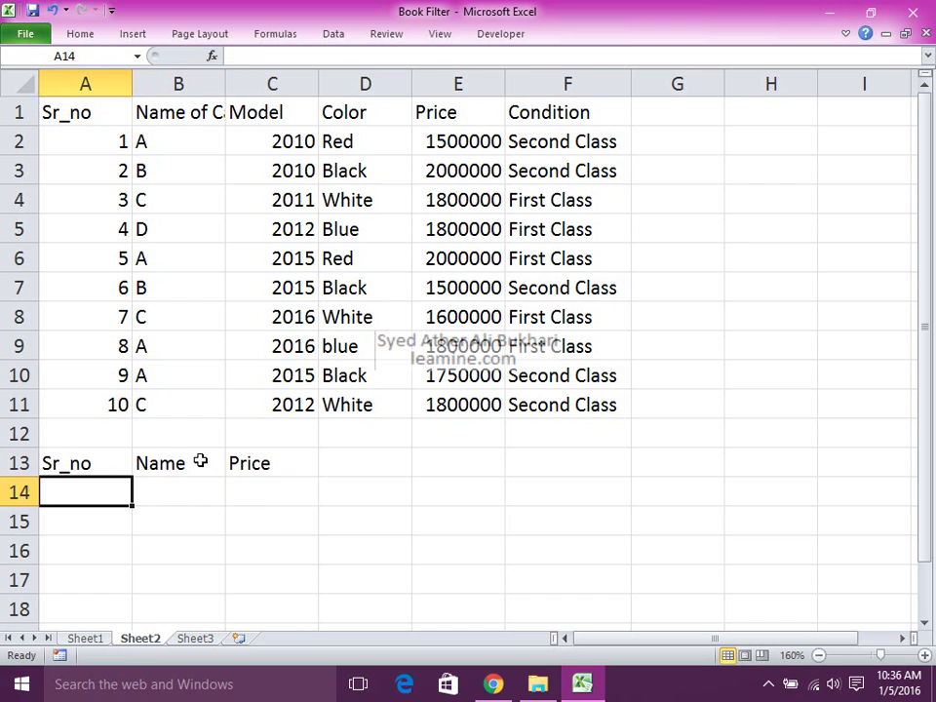
key(Right)
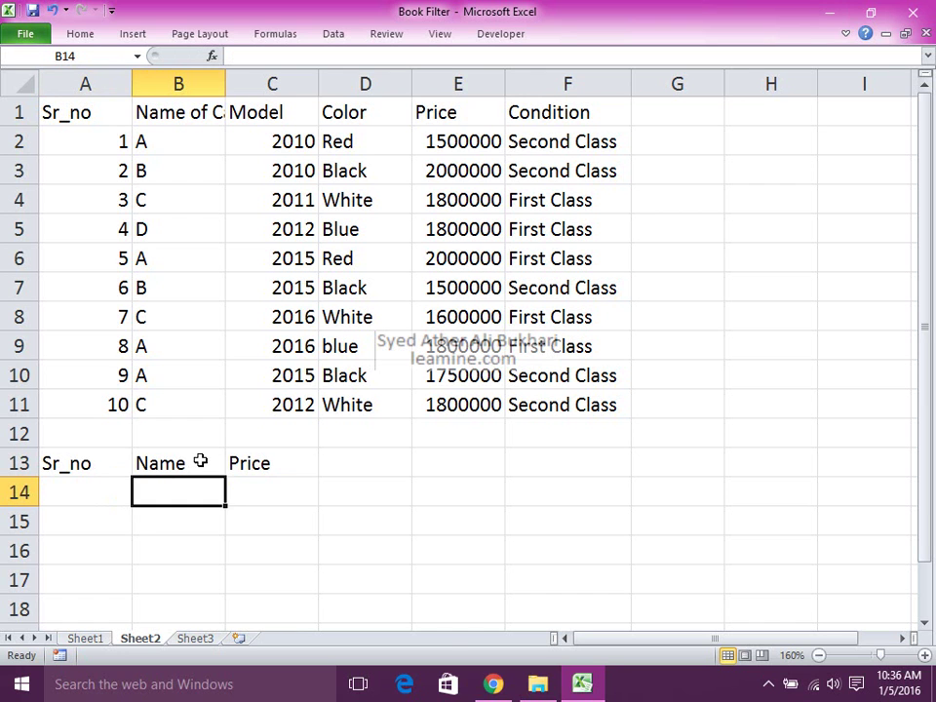
key(Right)
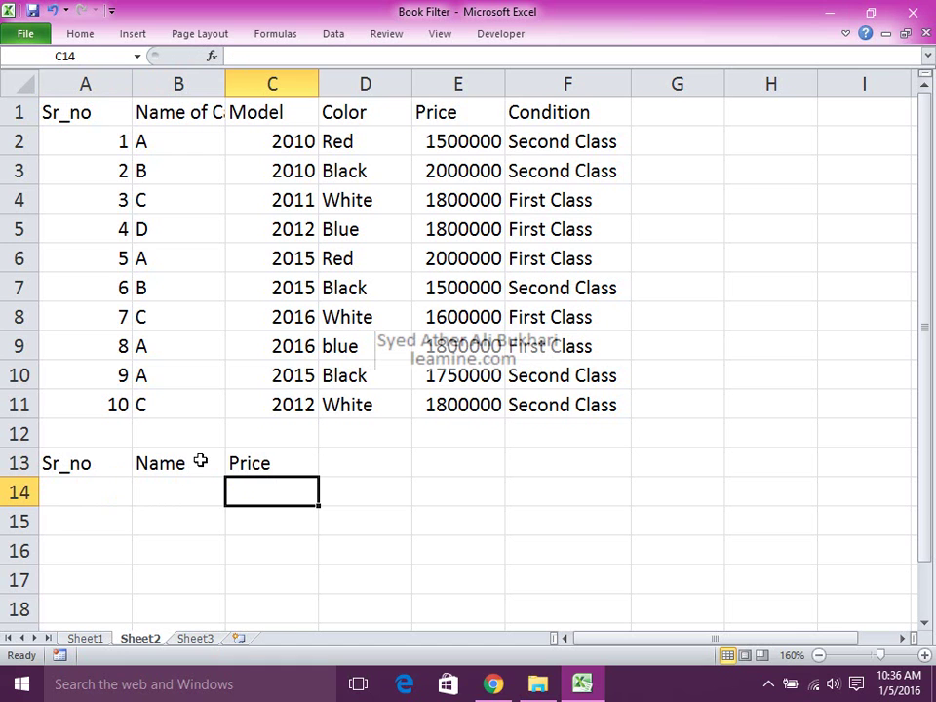
key(Up)
key(Up)
key(Up)
key(Up)
key(Right)
key(Right)
key(Right)
key(Up)
key(Up)
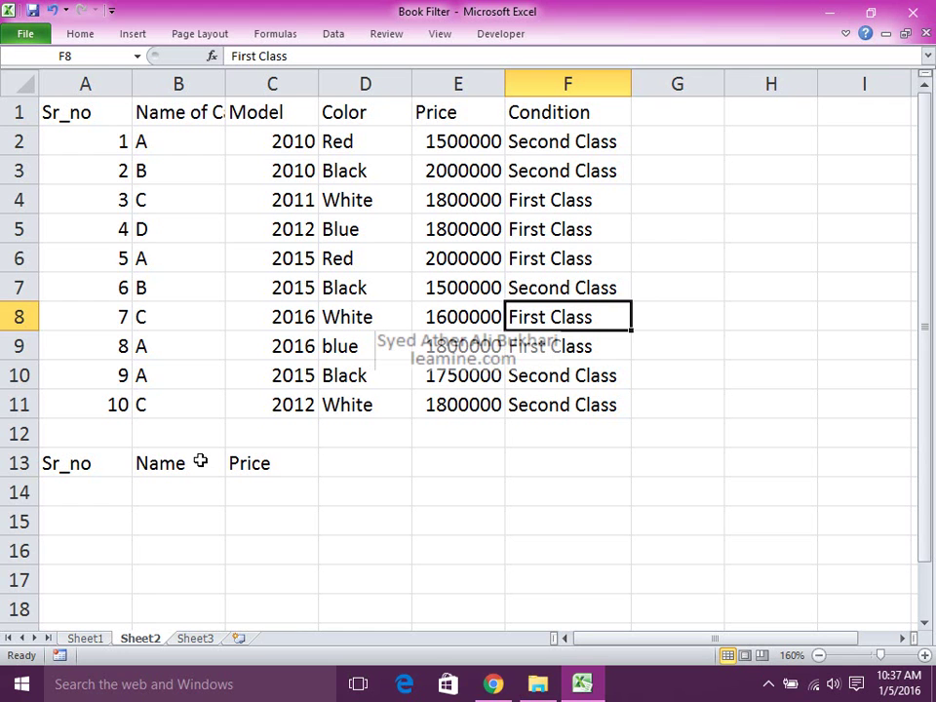
Step: Enter 6 as the serial number in cell A14 under the Sr_no heading
key(Down)
key(Down)
key(Down)
key(Down)
key(Down)
key(Left)
key(Left)
key(Left)
key(Left)
key(Left)
key(Down)
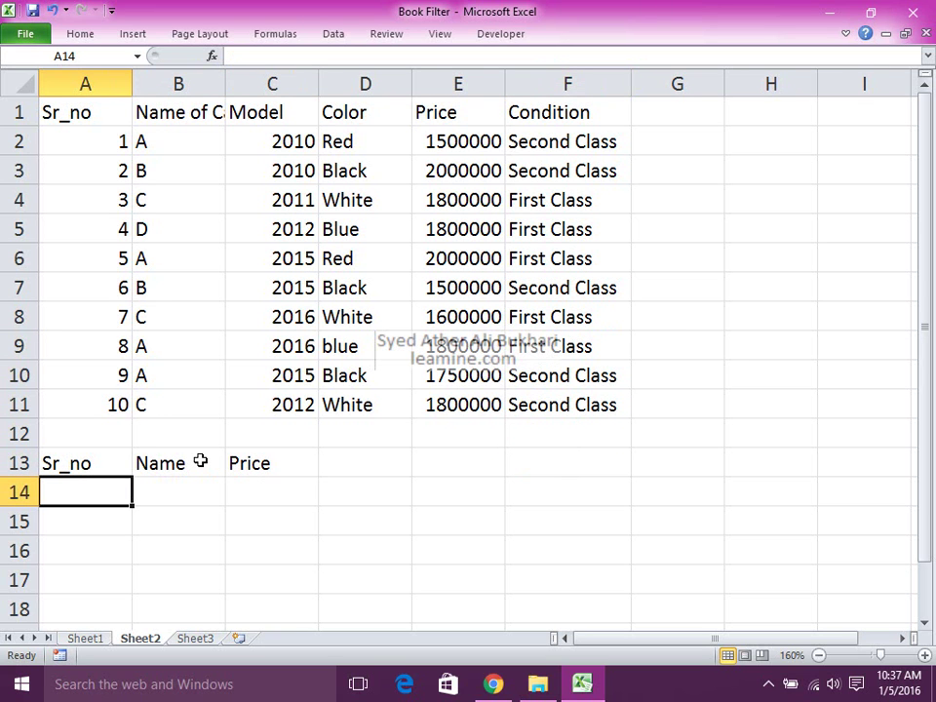
text(6)
key(Tab)
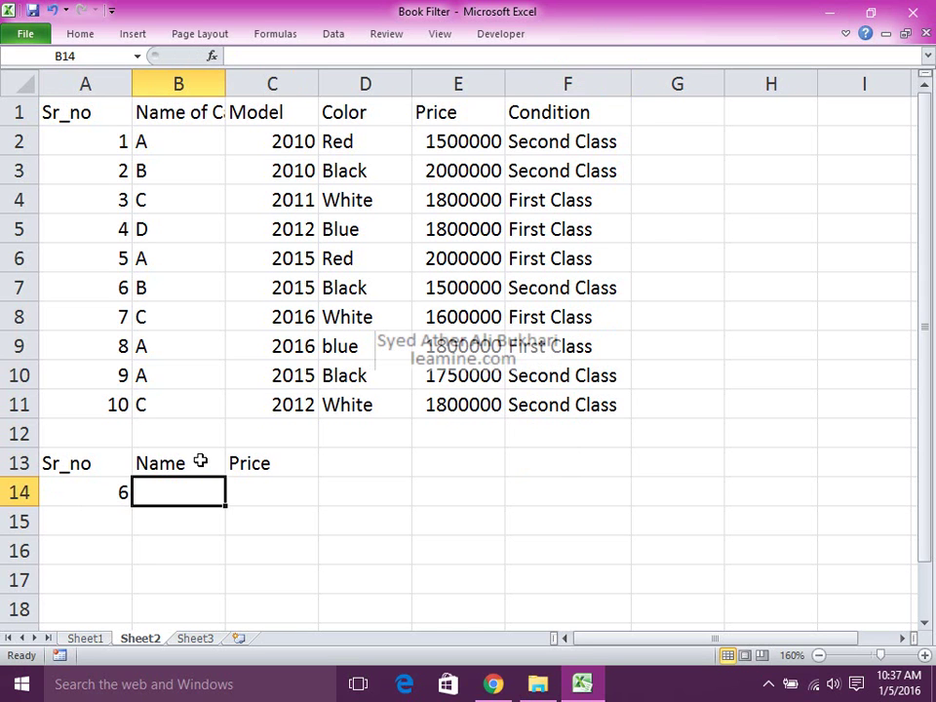
Step: Review the blank cells B14:F14 beside the entered serial number
key(Tab)
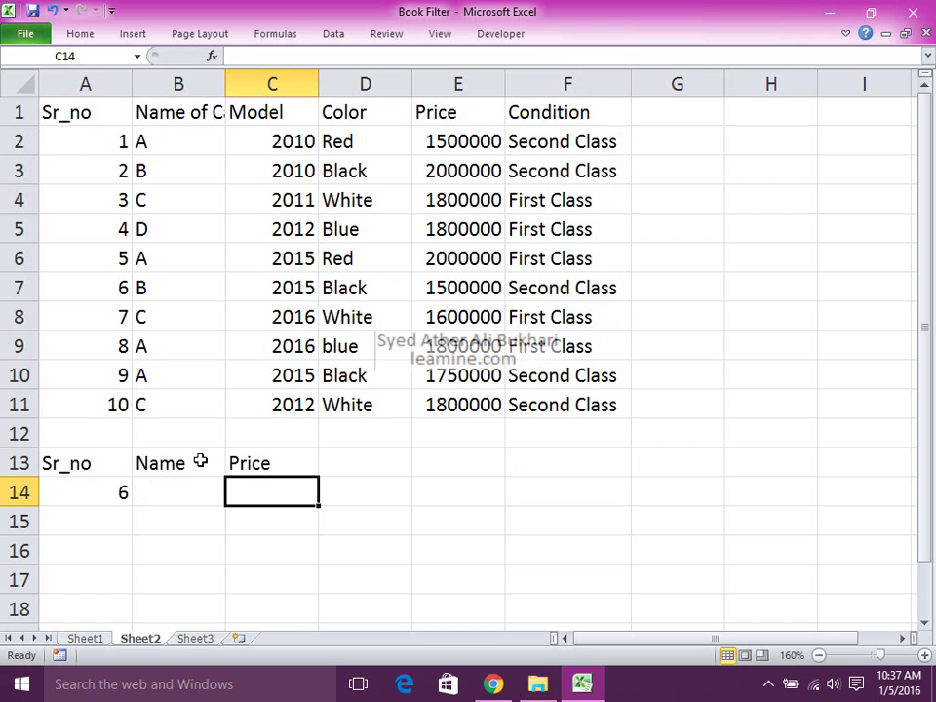
key(shift+Left)
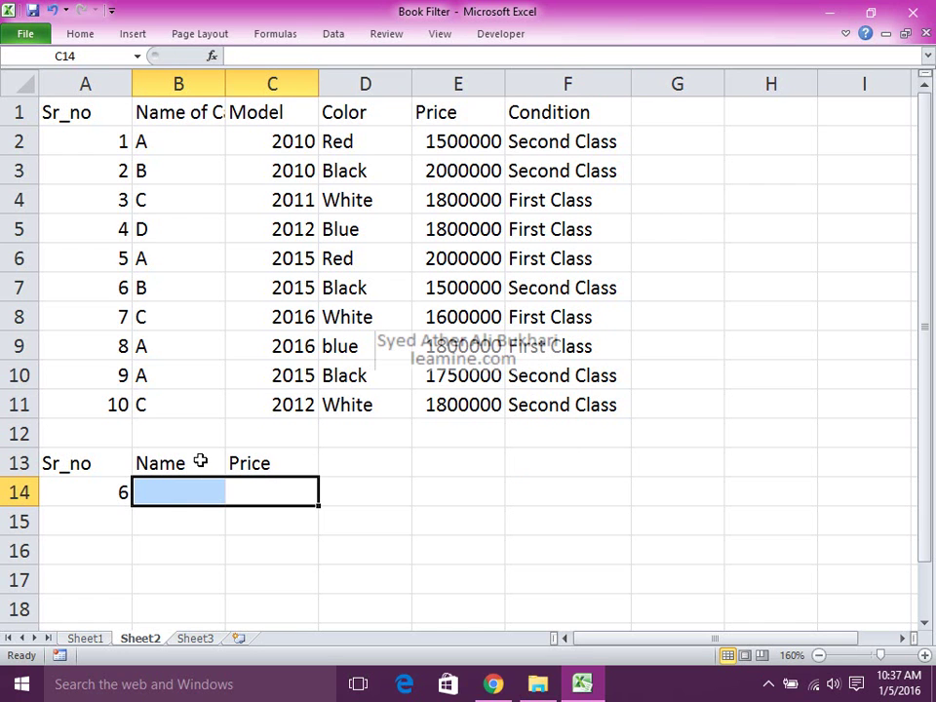
key(Right)
key(Left)
key(Left)
key(shift+Right)
key(shift+Right)
key(shift+Right)
key(shift+Right)
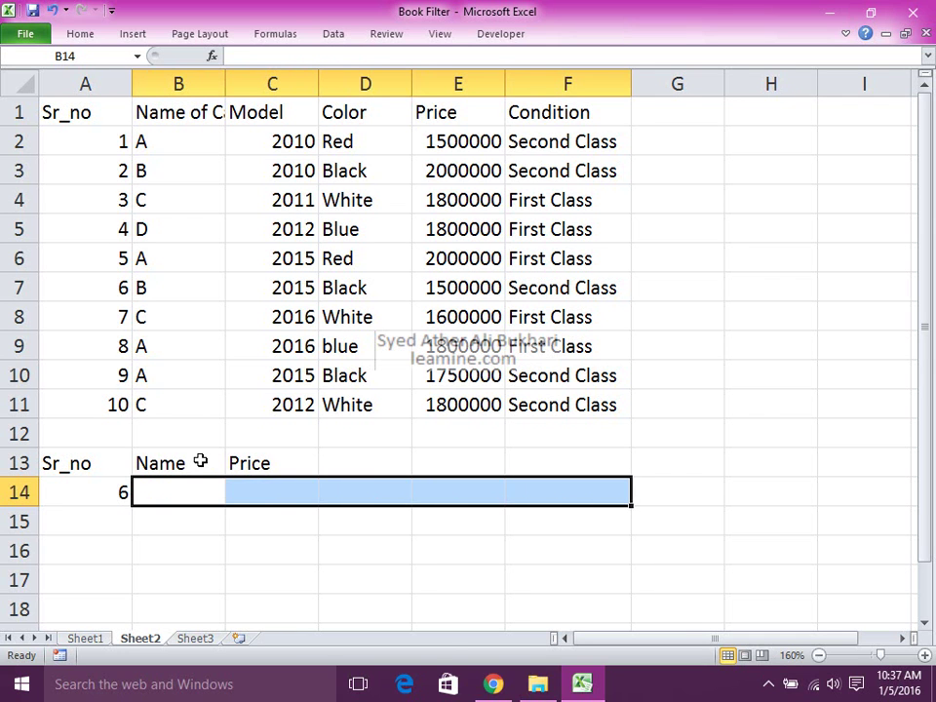
Step: Examine the name and price in the row 7 record for serial number 6, and compare them with blank cell B14
key(Left)
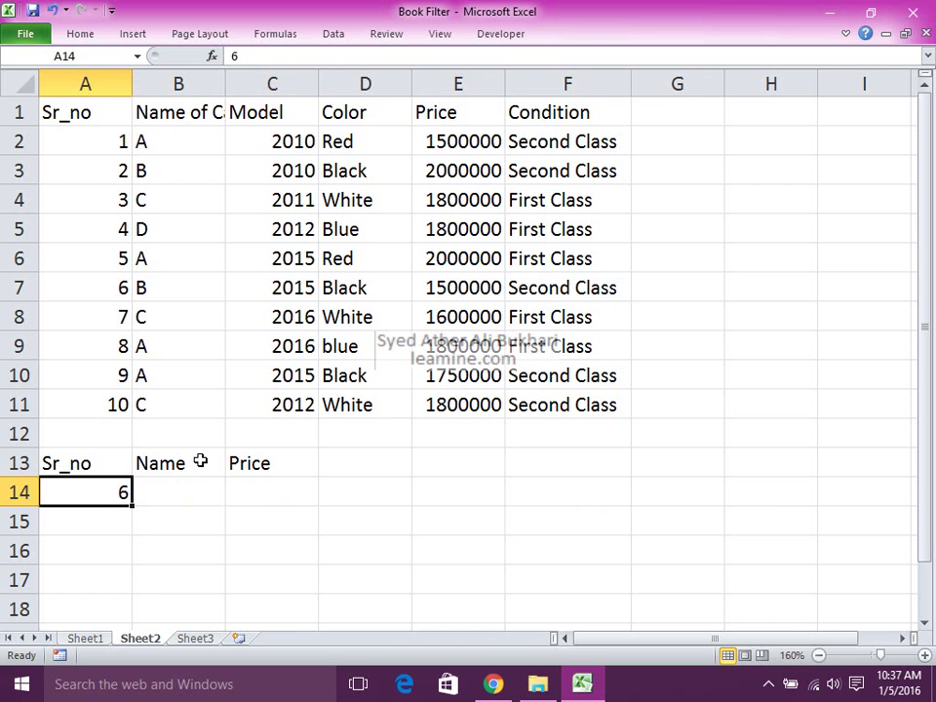
key(Up)
key(Up)
key(Up)
key(Up)
key(Up)
key(Up)
key(Up)
key(ctrl+shift+Right)
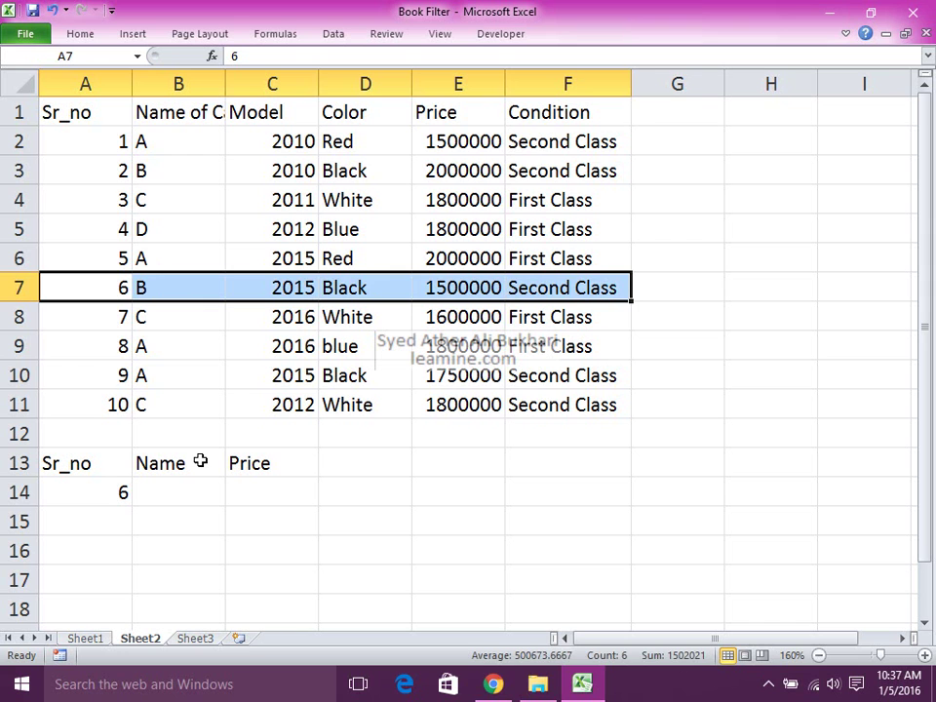
key(Right)
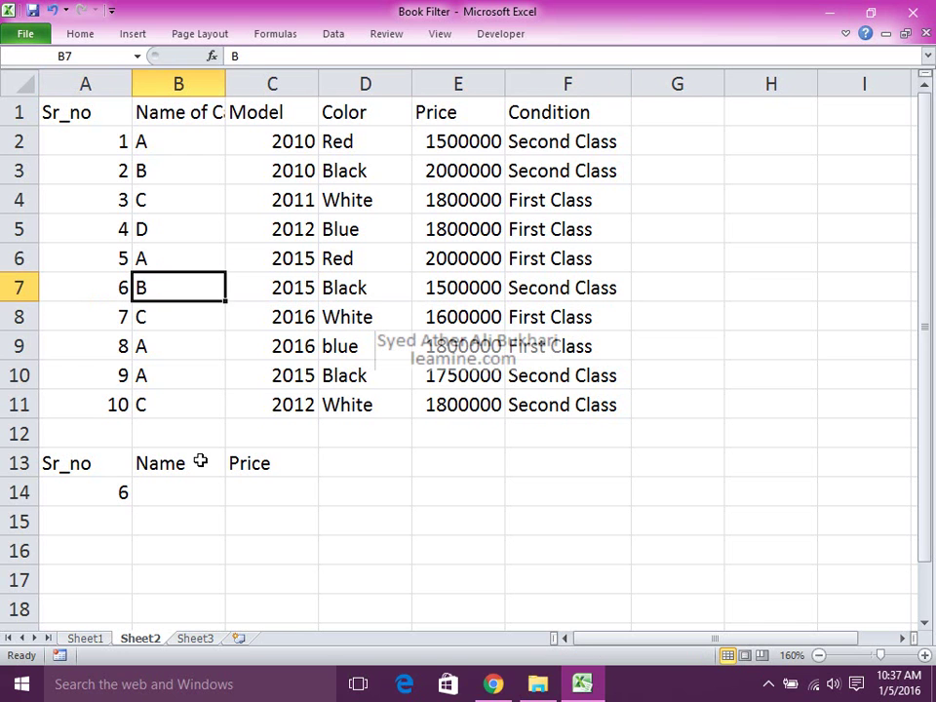
key(Right)
key(Right)
key(Right)
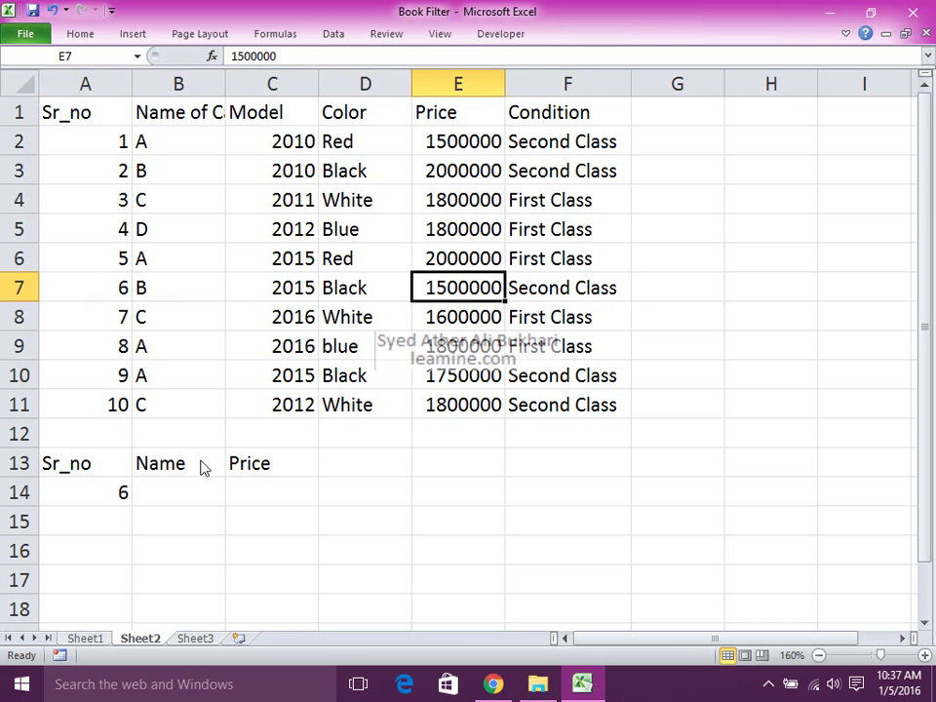
key(Down)
key(Down)
key(Down)
key(Left)
key(Left)
key(Down)
key(Down)
key(Left)
key(Down)
key(Down)
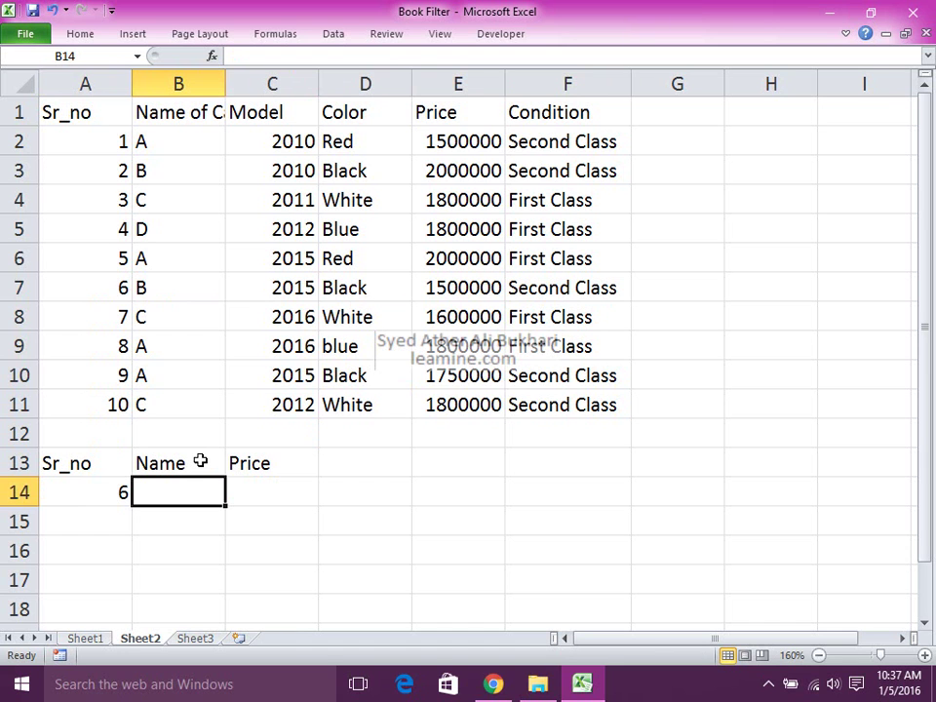
Step: Trace the Sr_no column from its heading down to serial number 6 and look across that record in A7:F7
key(Up)
key(Up)
key(Up)
key(Left)
key(ctrl+Up)
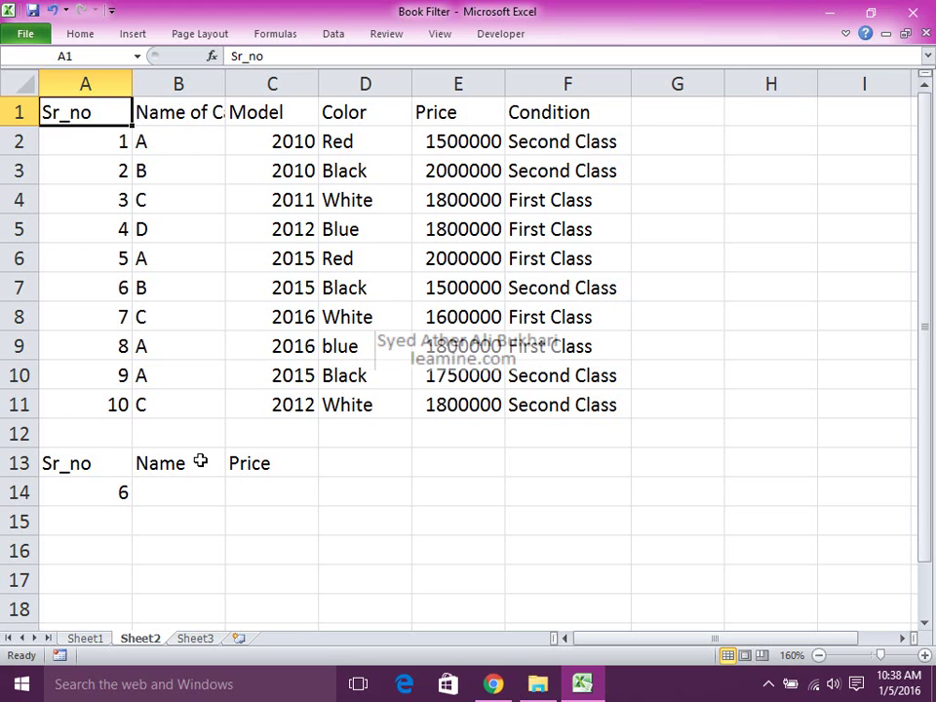
key(Down)
key(Down)
key(Down)
key(Down)
key(Down)
key(Down)
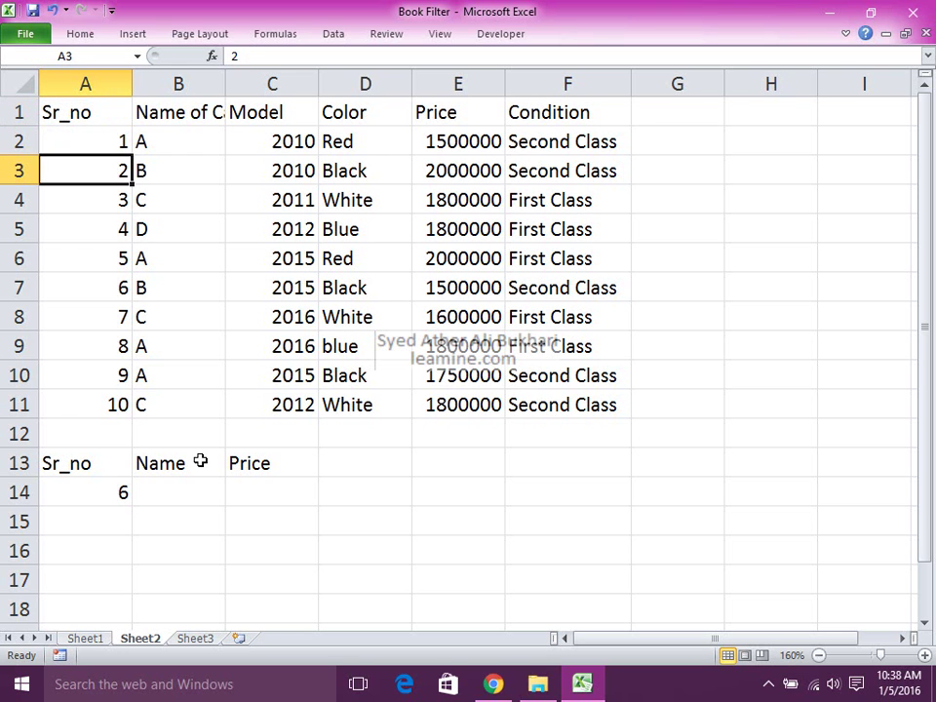
key(shift+Right)
key(shift+Right)
key(shift+Right)
key(shift+Right)
key(shift+Right)
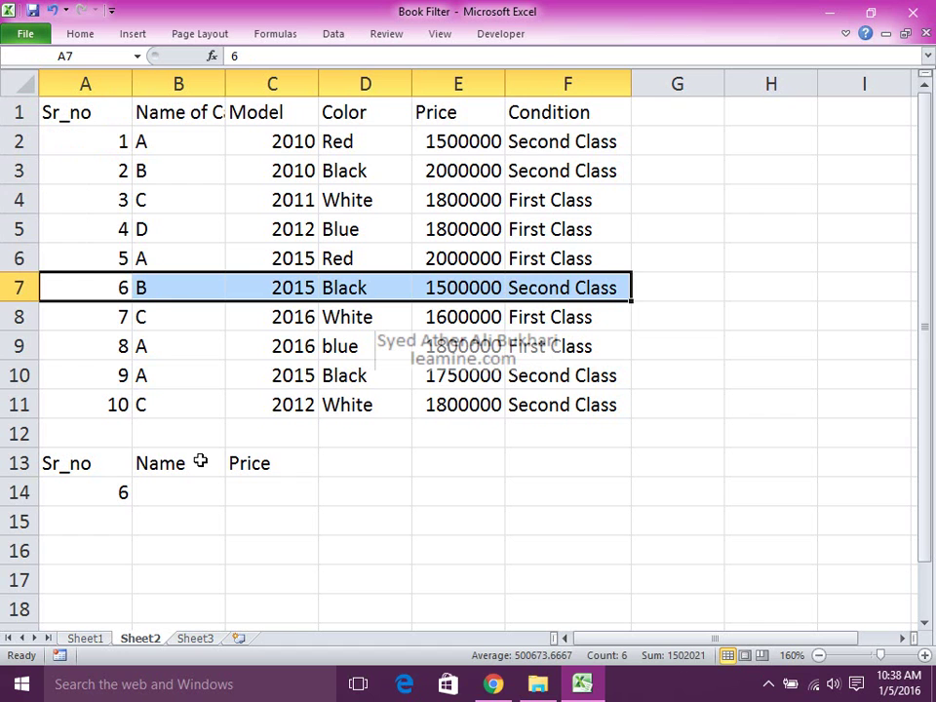
Step: Highlight the range A1:A11 to review the whole Sr_no column with its heading
key(Up)
key(ctrl+Up)
key(shift+Down)
key(shift+Down)
key(shift+Down)
key(shift+Down)
key(shift+Down)
key(shift+Down)
key(shift+Down)
key(shift+Down)
key(shift+Down)
key(shift+Down)
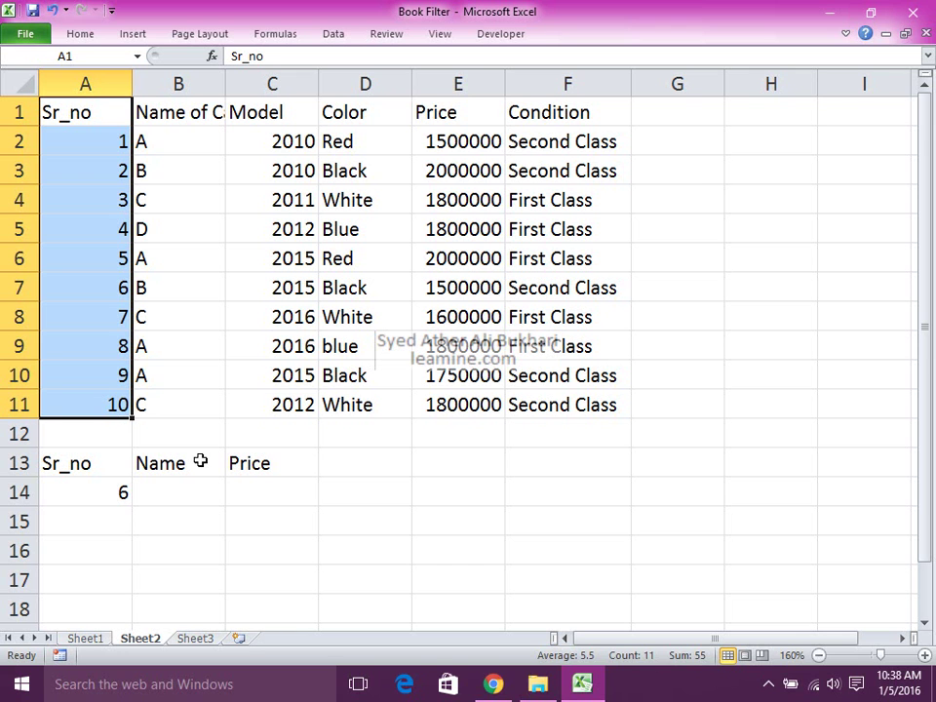
Step: Check the individual serial numbers in column A and review the column from A11 back up to its heading
key(Down)
key(Down)
key(Down)
key(Down)
key(Down)
key(Down)
key(Down)
key(Down)
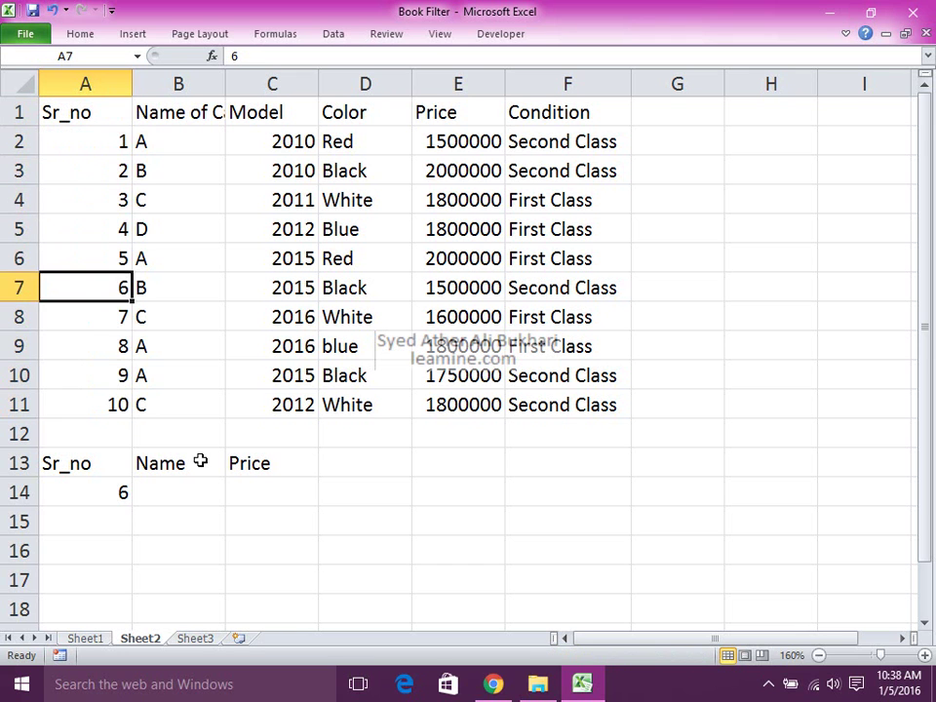
key(Up)
key(Up)
key(Down)
key(Down)
key(Down)
key(Down)
key(ctrl+shift+Up)
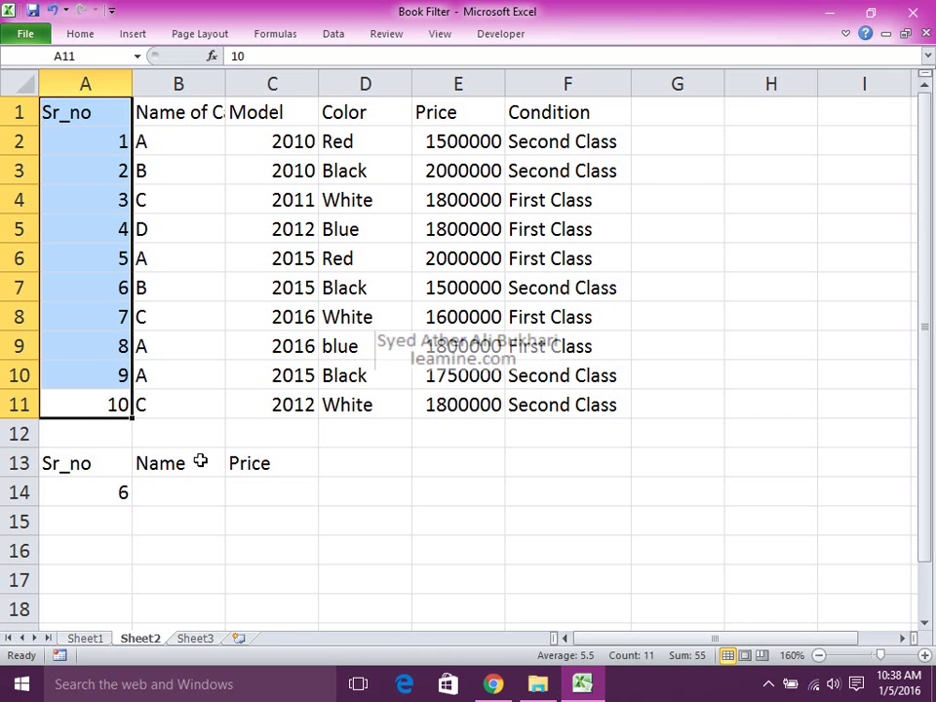
Step: Select cell B14 under the Name heading, beside the entered serial number
key(Down)
key(Down)
key(Down)
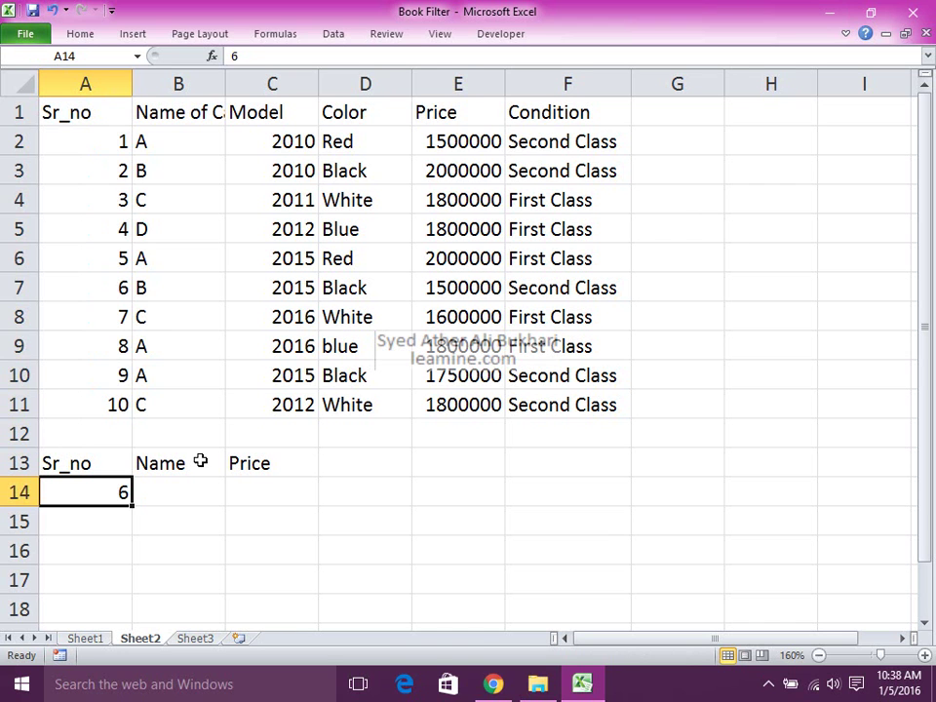
key(Tab)
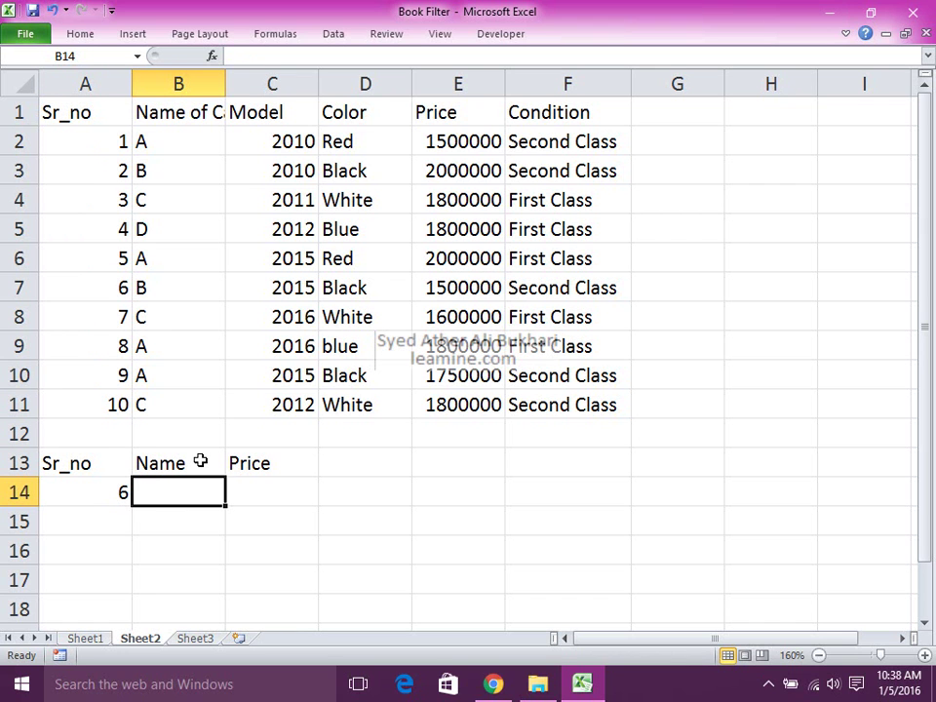
Step: Find serial number 6 in the car table and highlight its whole record, A7:F7
key(Up)
key(Up)
key(Up)
key(Up)
key(Up)
key(Up)
key(Up)
key(Left)
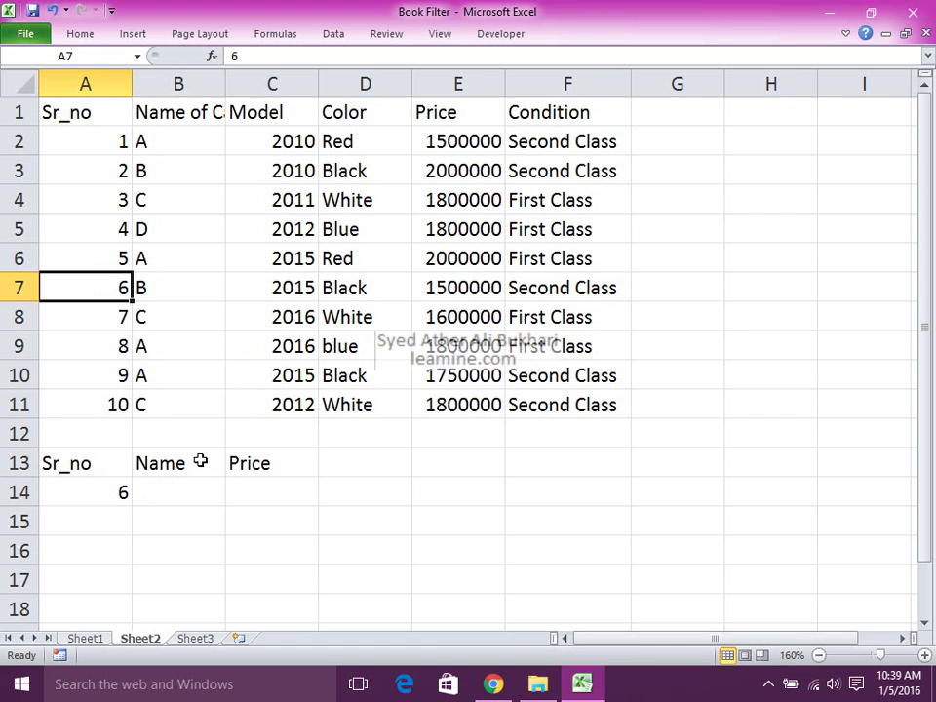
key(ctrl+shift+Right)
Step: Highlight the Sr_no column from A1 to A11 and return to the entered serial number in A14
key(Up)
key(ctrl+Up)
key(ctrl+shift+Down)
key(Down)
key(Down)
key(Down)
key(Down)
key(Down)
key(Down)
key(Down)
key(Down)
key(Down)
key(Down)
key(Down)
key(Down)
key(Down)
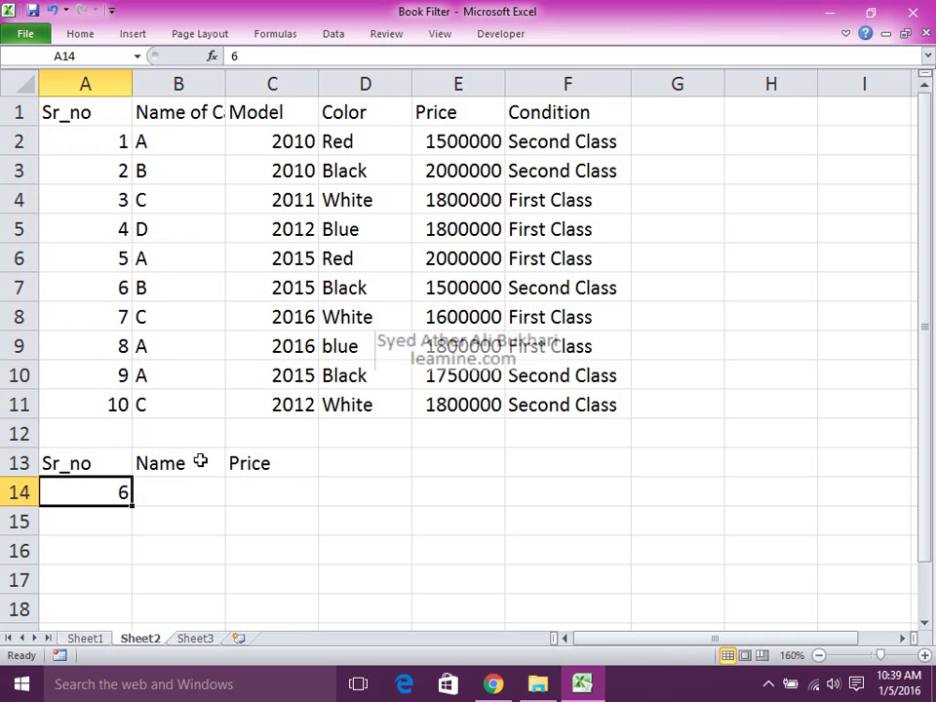
Step: Start a VLOOKUP formula in B14 under Name, with A14 as the lookup value
key(Right)
text(=)
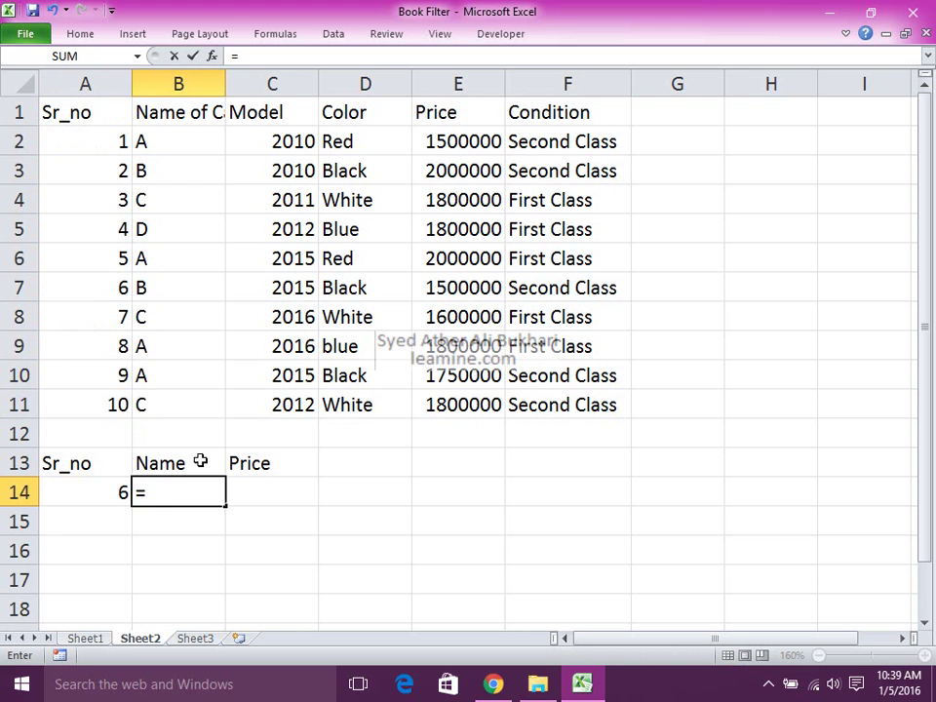
text(vlook)
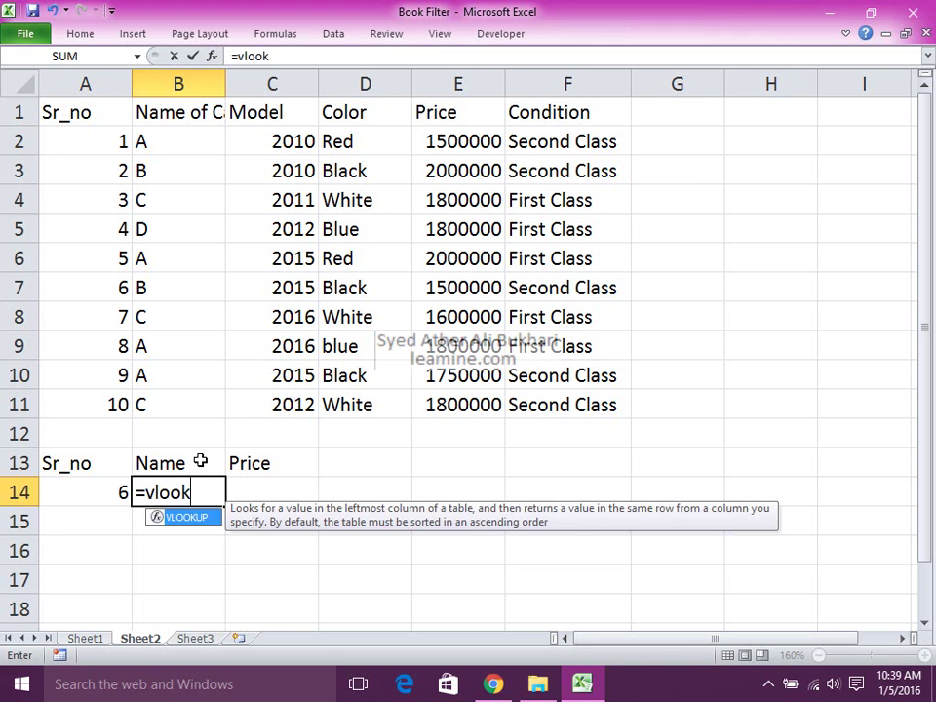
text(up()
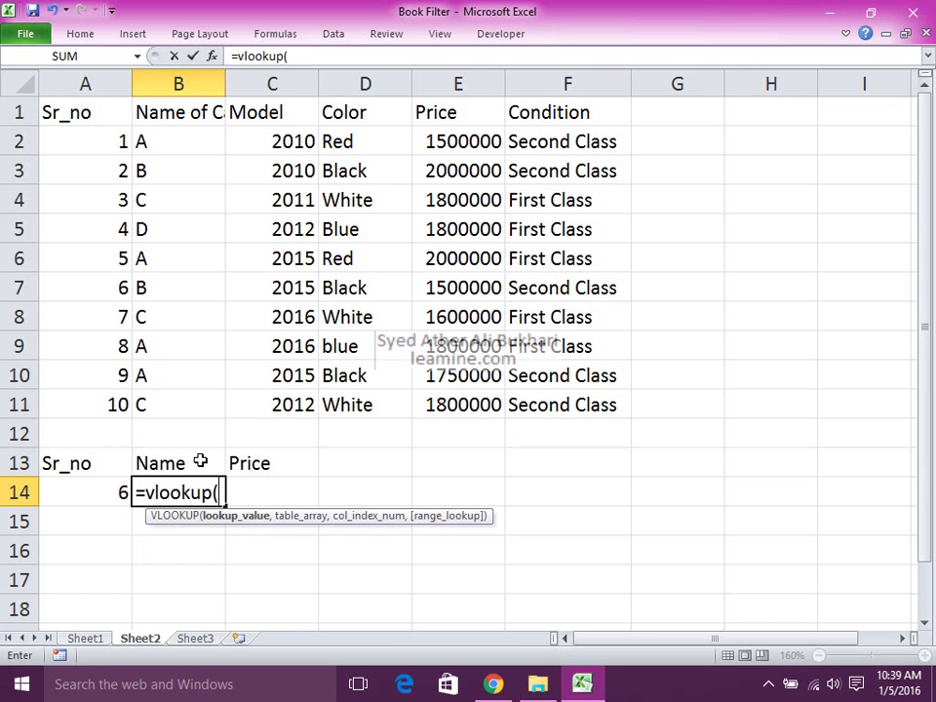
key(Left)
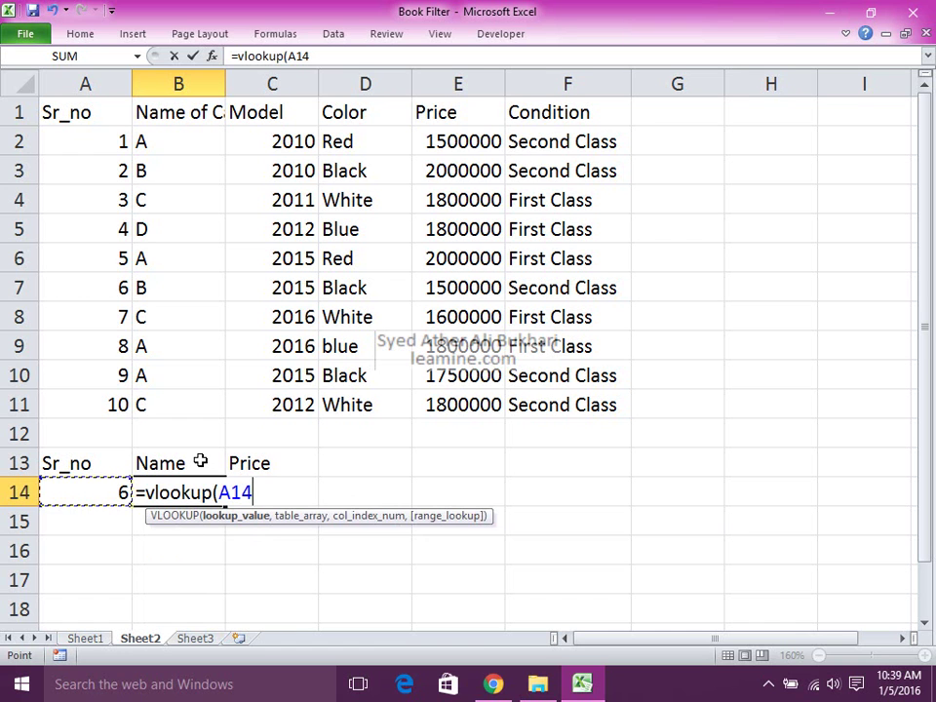
text(,)
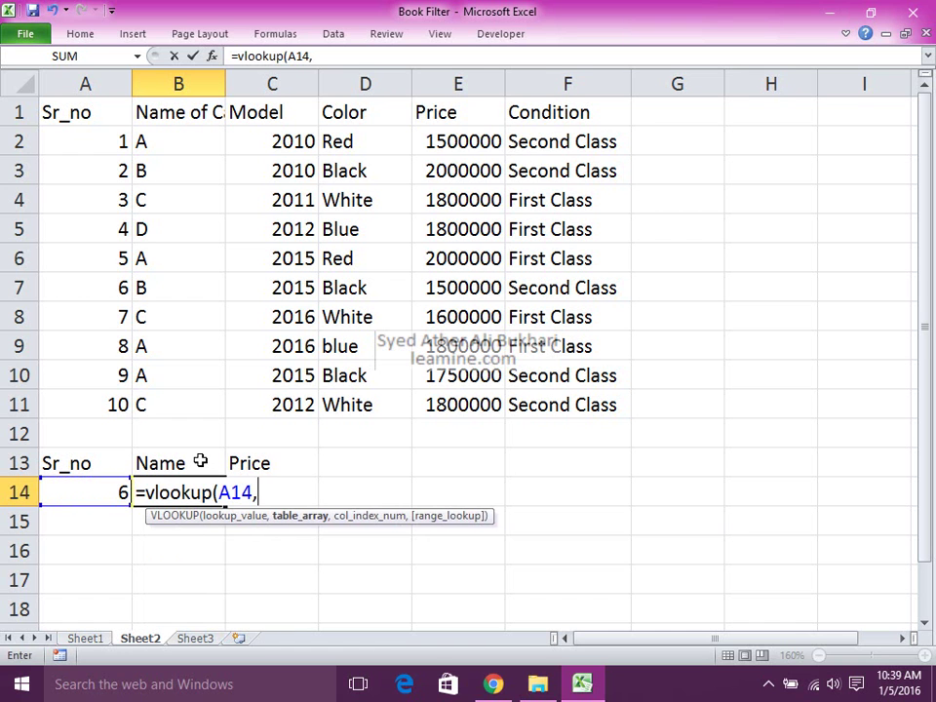
Step: Set the table array of the Name lookup formula to the whole car table, A1:F11
key(Up)
key(Up)
key(Up)
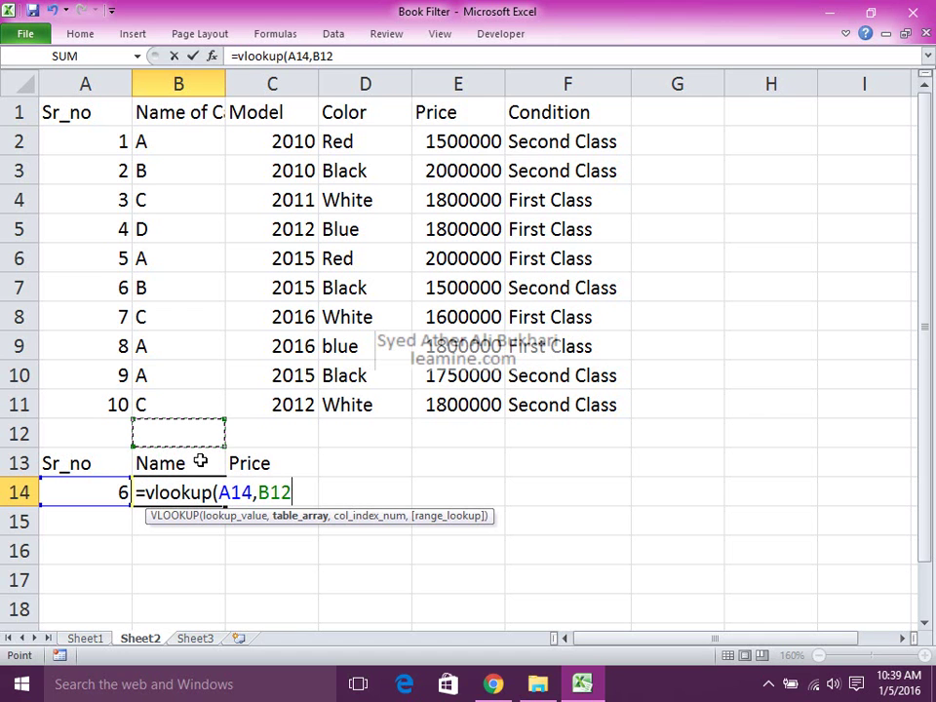
key(Left)
key(ctrl+shift+Up)
key(ctrl+shift+Right)
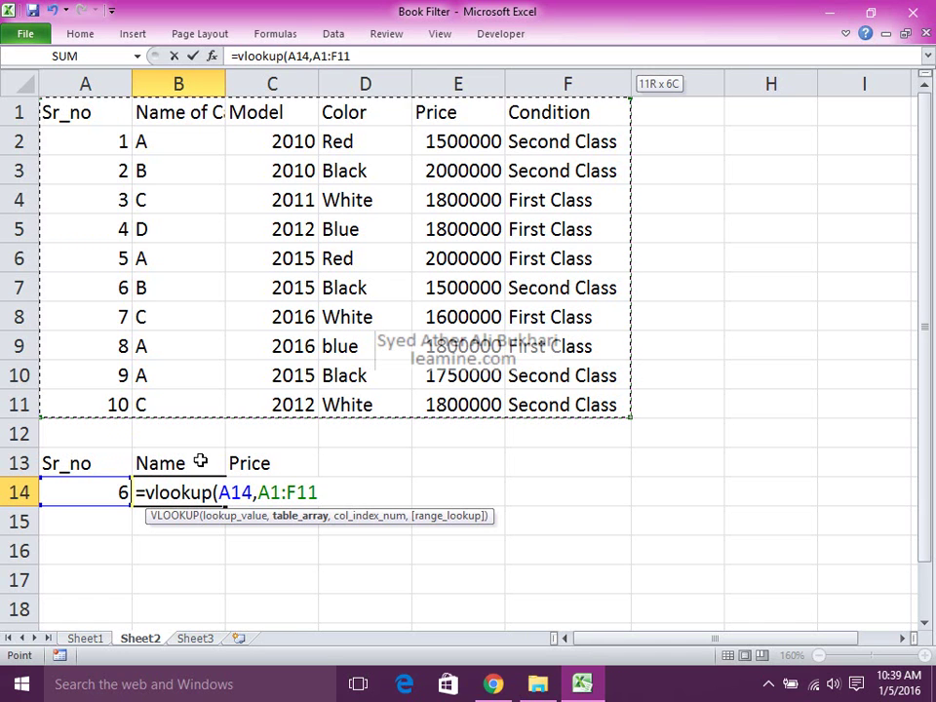
text(,)
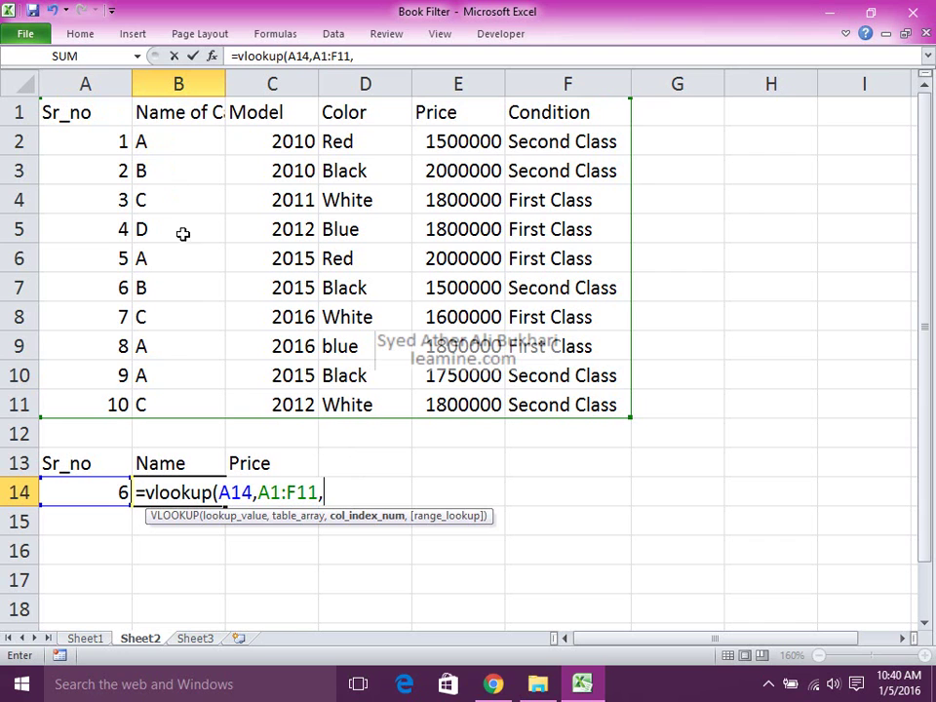
Step: Complete the Name lookup formula with column index 2 and FALSE for an exact match
text(2,)
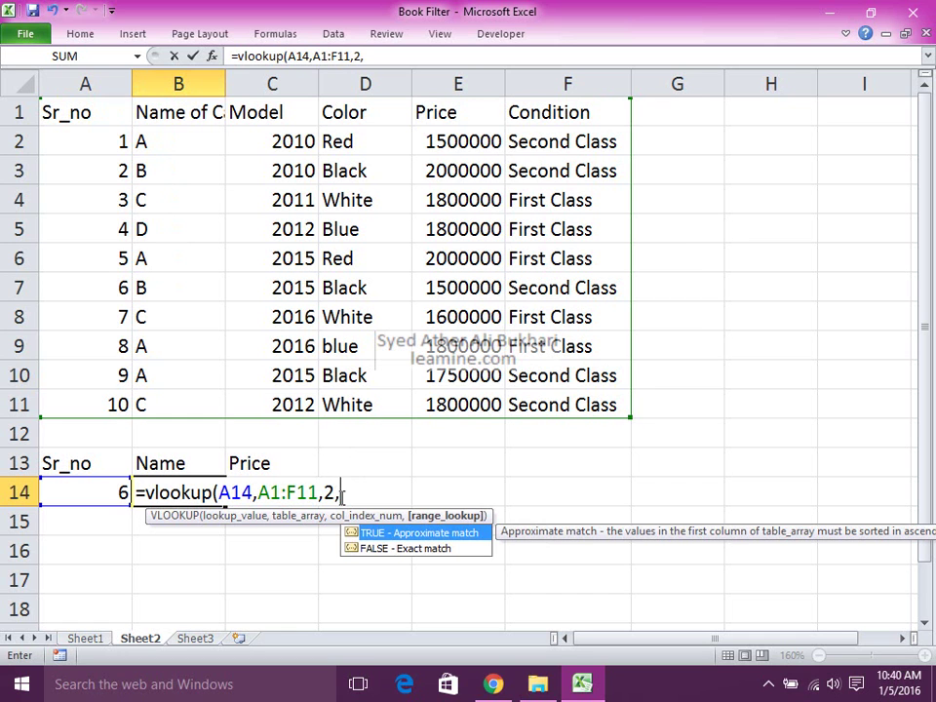
click(429, 549)
double_click(427, 549)
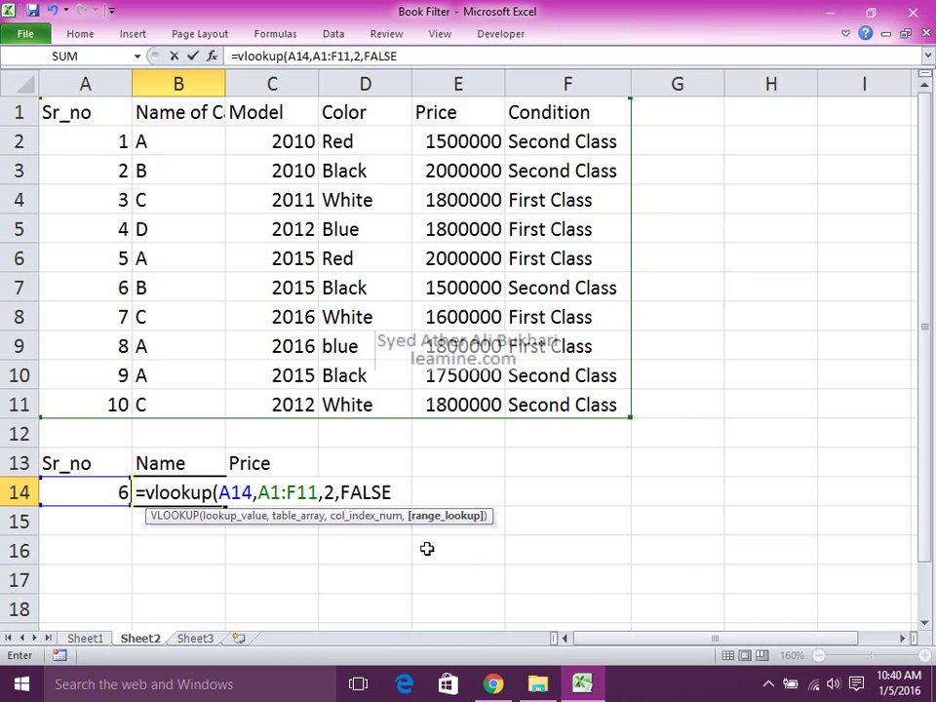
text())
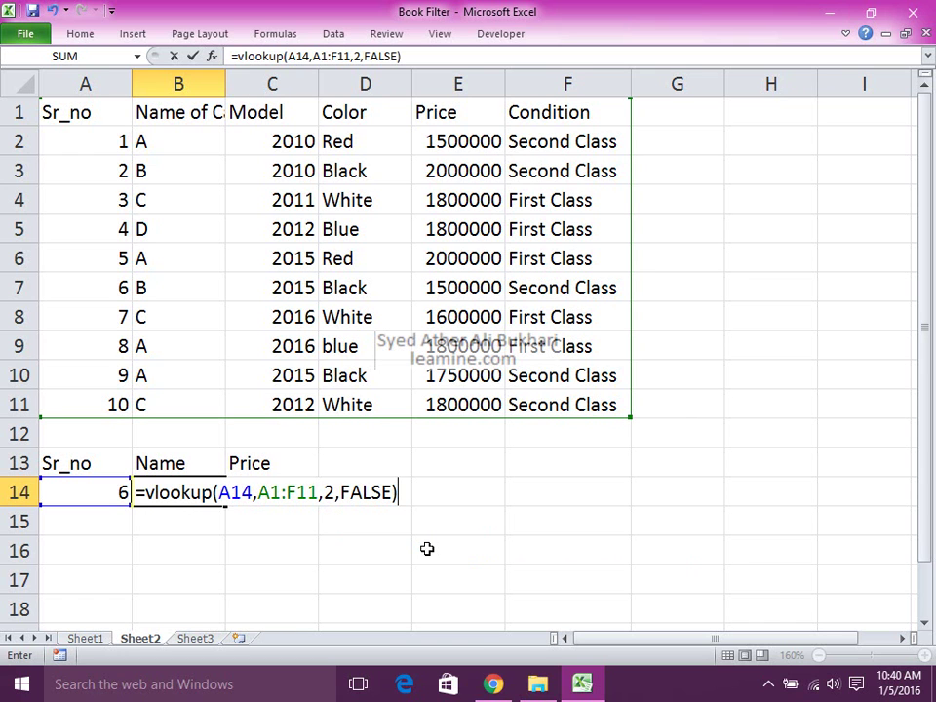
key(Return)
key(Up)
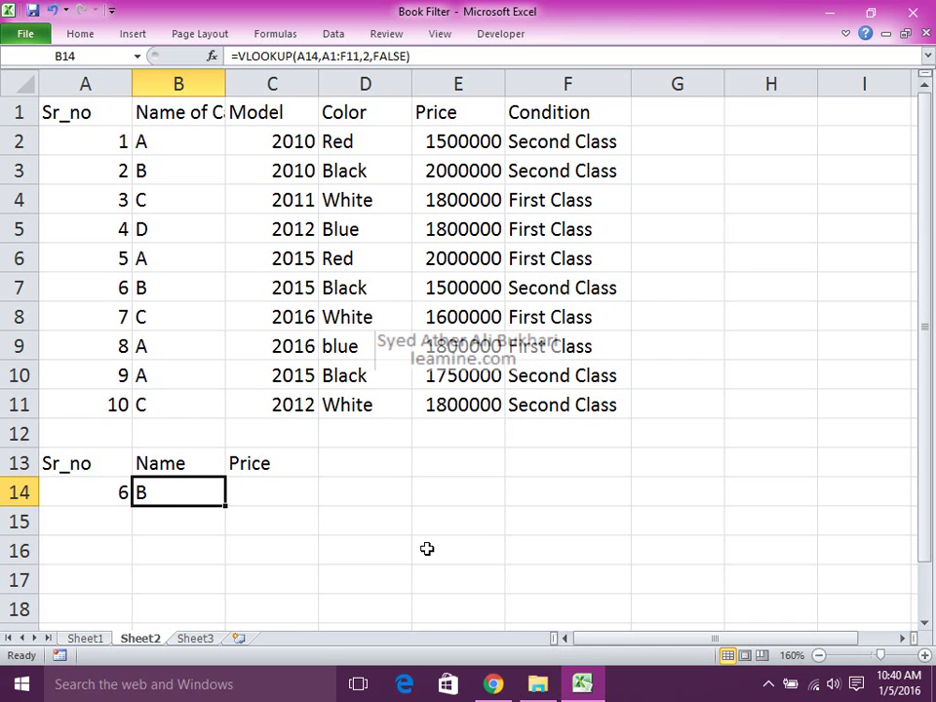
Step: Test the Name lookup by entering serial number 2 in A14, followed by serial number 3
key(Left)
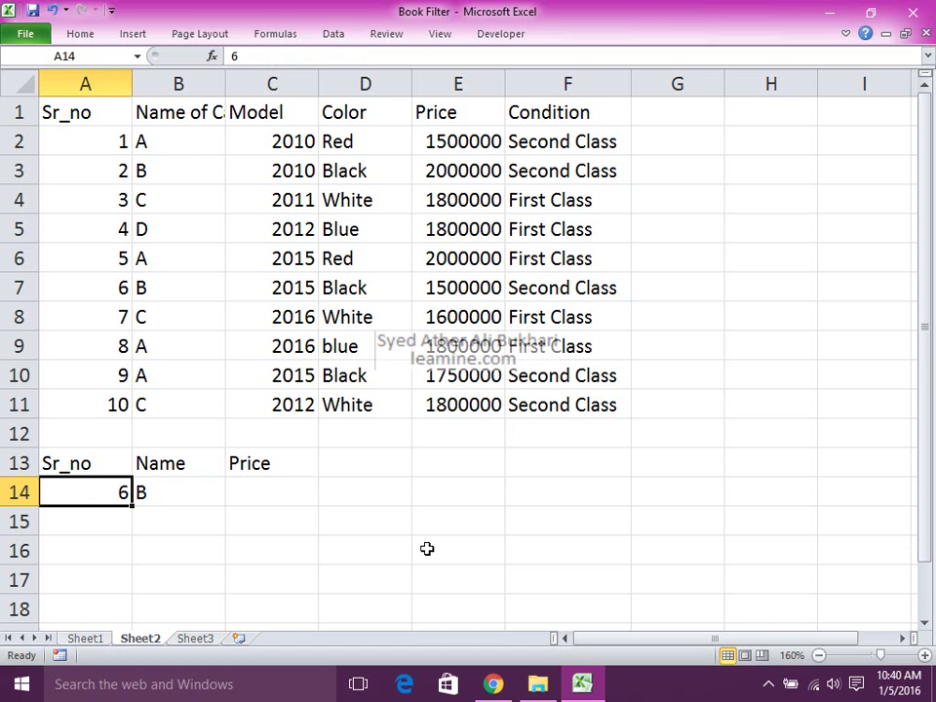
text(2)
key(Return)
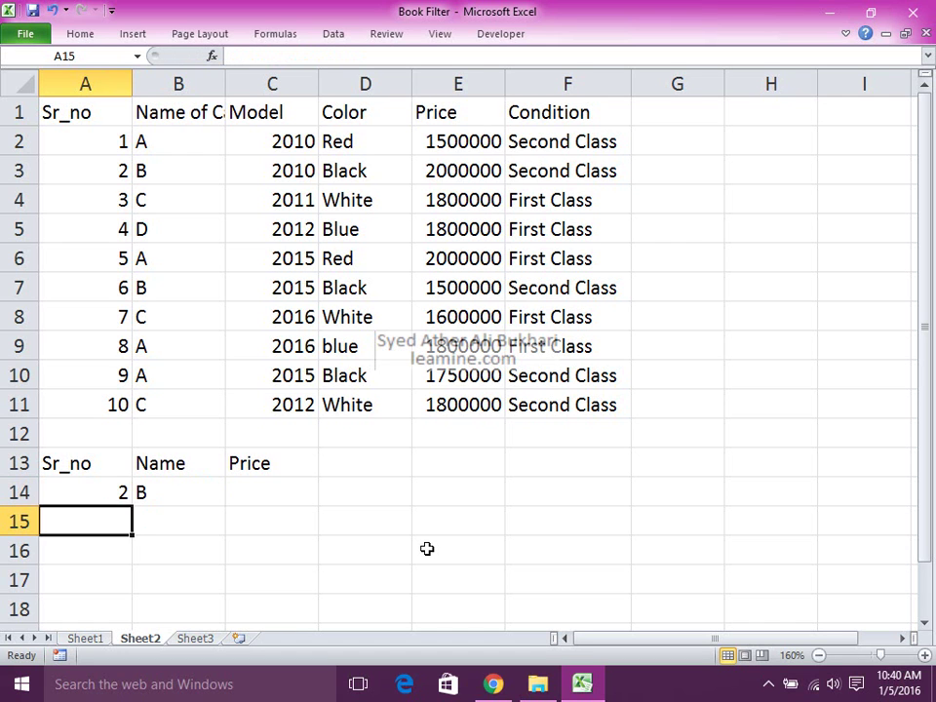
key(Up)
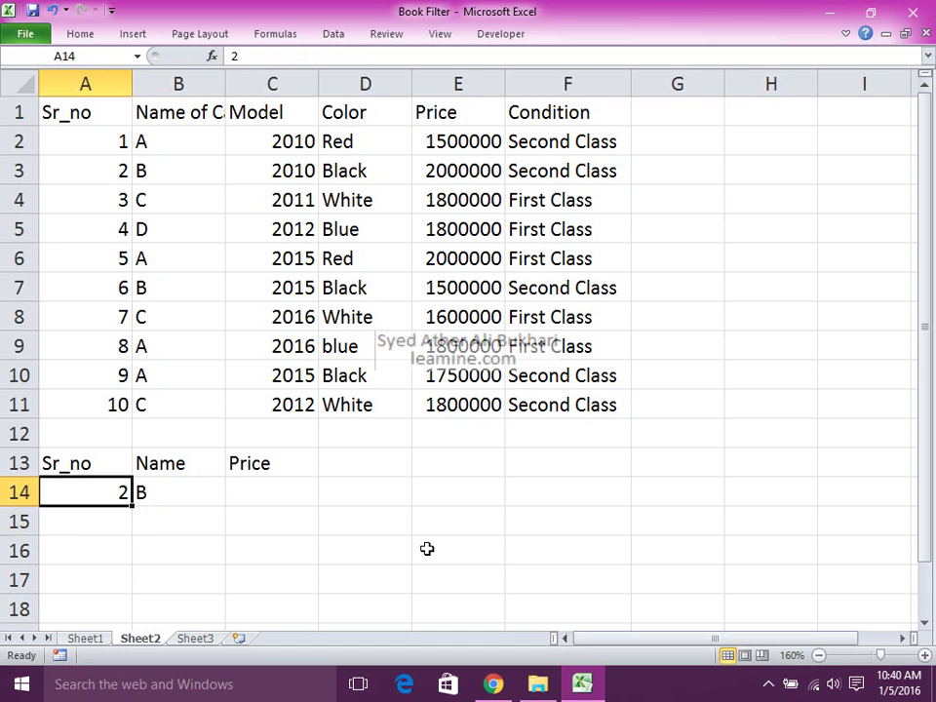
text(3)
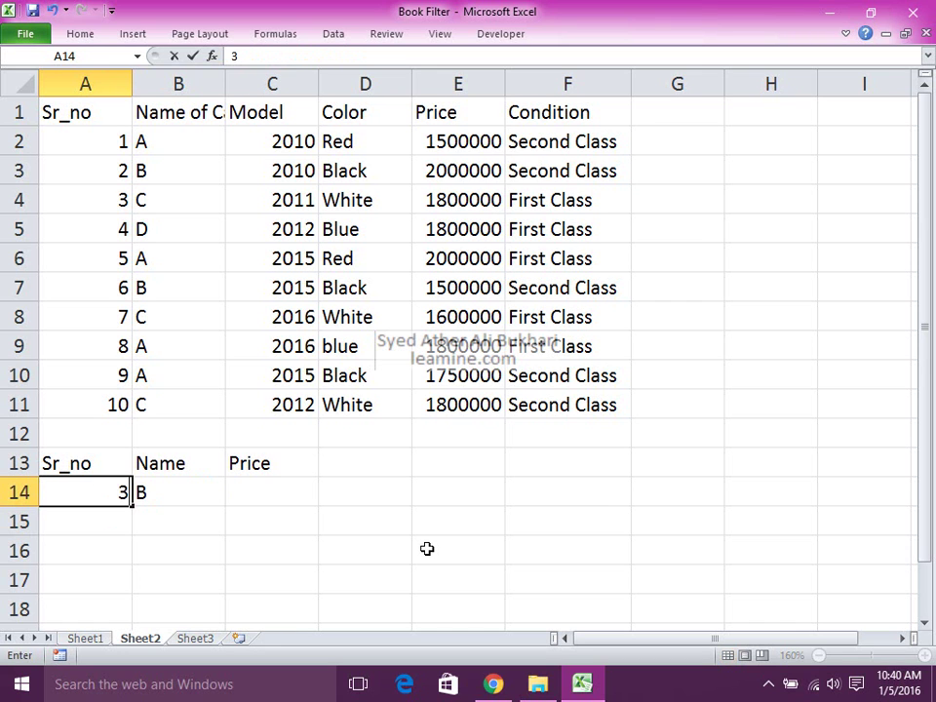
key(Right)
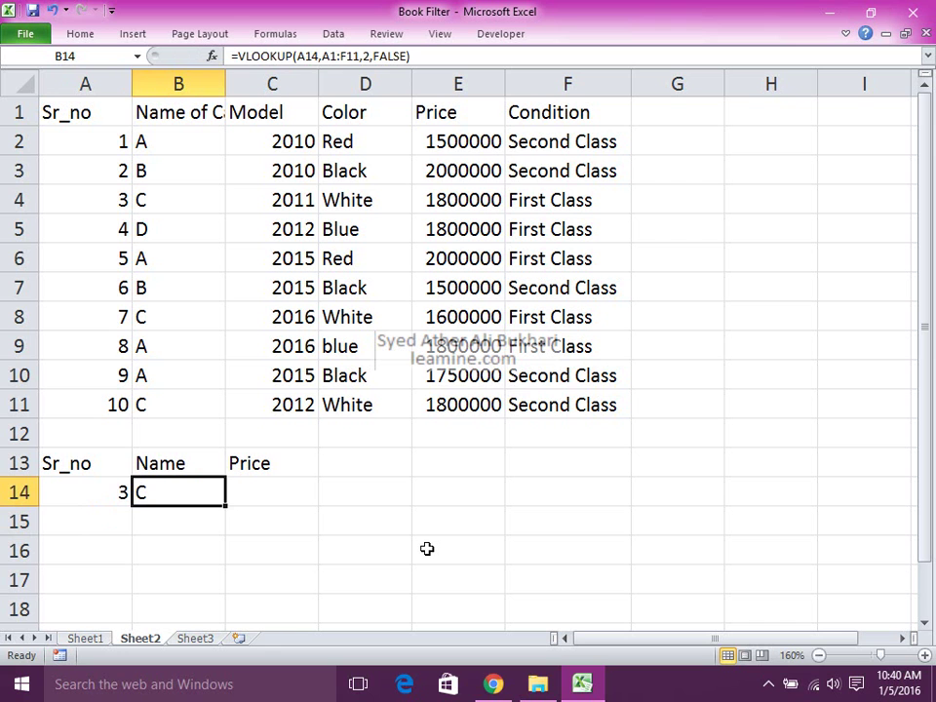
Step: Trace the Sr_no column from A14 up to its heading in A1 and back down to A14
key(Left)
key(Up)
key(Up)
key(Up)
key(Up)
key(Up)
key(Up)
key(Up)
key(Up)
key(Up)
key(Up)
key(Up)
key(Up)
key(Up)
key(Down)
key(Down)
key(Down)
key(Down)
key(Down)
key(Down)
key(Down)
key(Down)
key(Down)
key(Down)
key(Down)
key(Down)
key(Down)
Step: Review the lookup value, table range and column index in B14's VLOOKUP formula, leaving it without edits
key(Right)
key(F2)
key(Left)
key(Left)
key(Left)
key(Left)
key(Left)
key(Left)
key(Left)
key(Left)
key(Left)
key(Right)
key(Right)
key(shift+Left)
key(shift+Left)
key(shift+Left)
key(shift+Left)
key(shift+Left)
key(shift+Left)
key(shift+Left)
key(shift+Left)
key(shift+Left)
key(shift+Left)
key(shift+Left)
key(shift+Left)
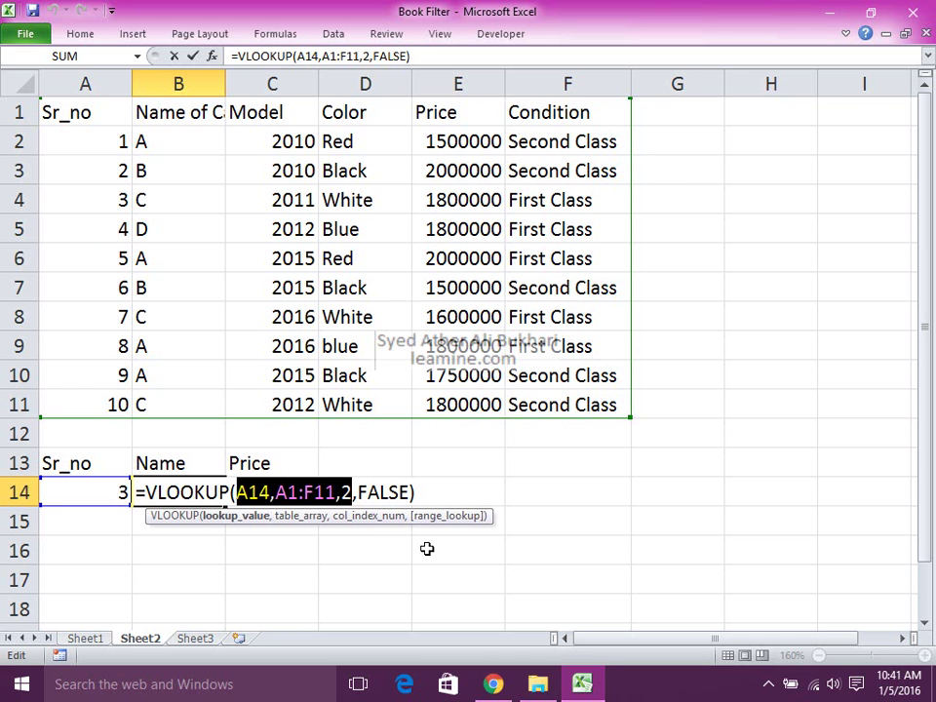
key(Escape)
Step: Start a VLOOKUP formula in C14 under Price, with A14 as the lookup value
key(Right)
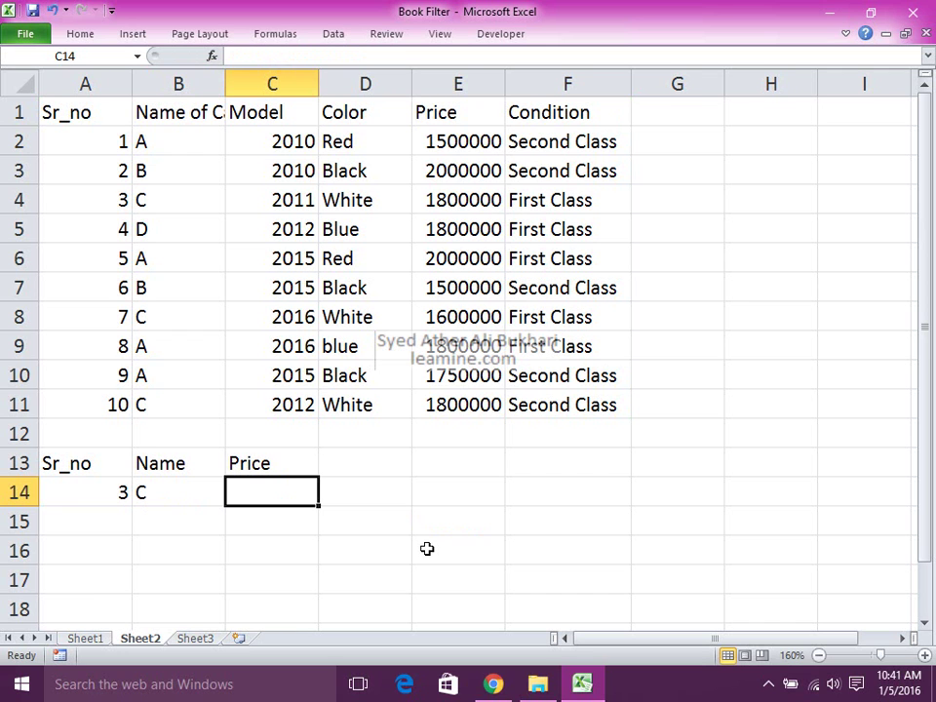
key(Left)
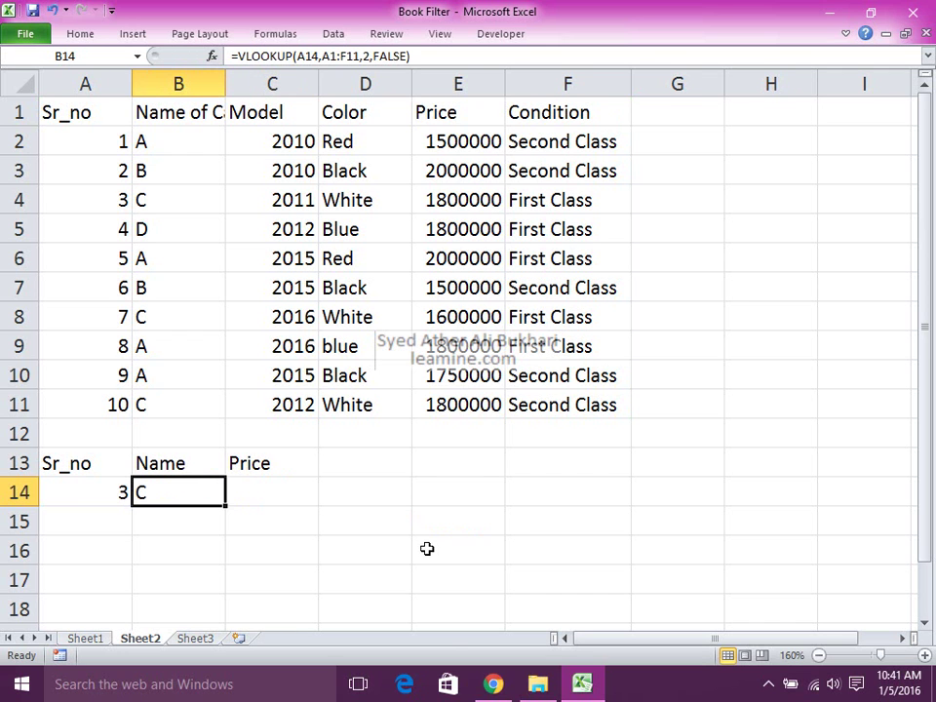
key(Right)
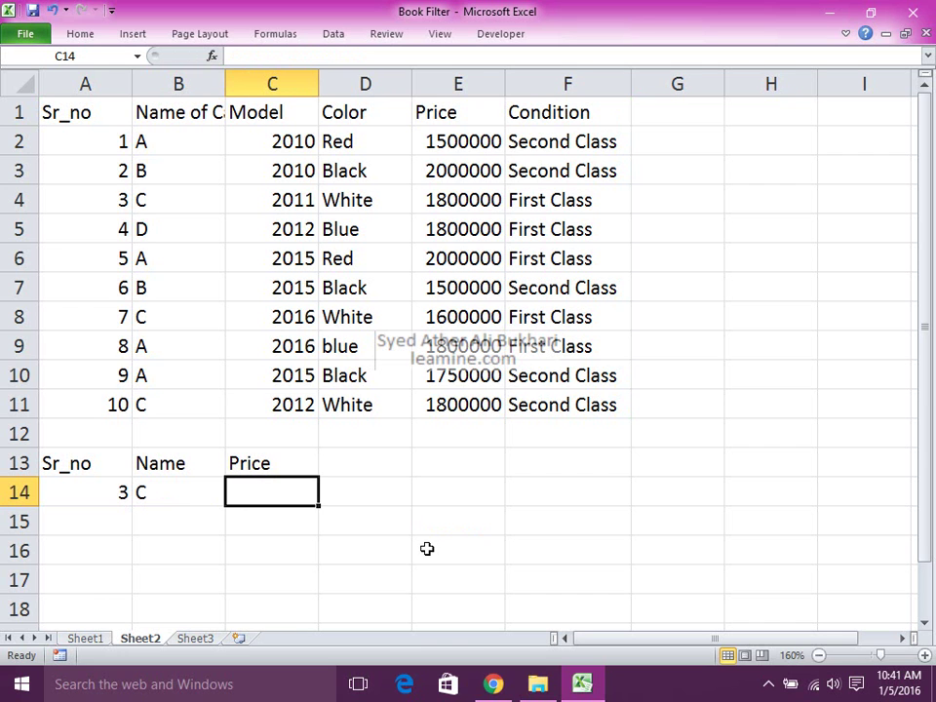
text(=)
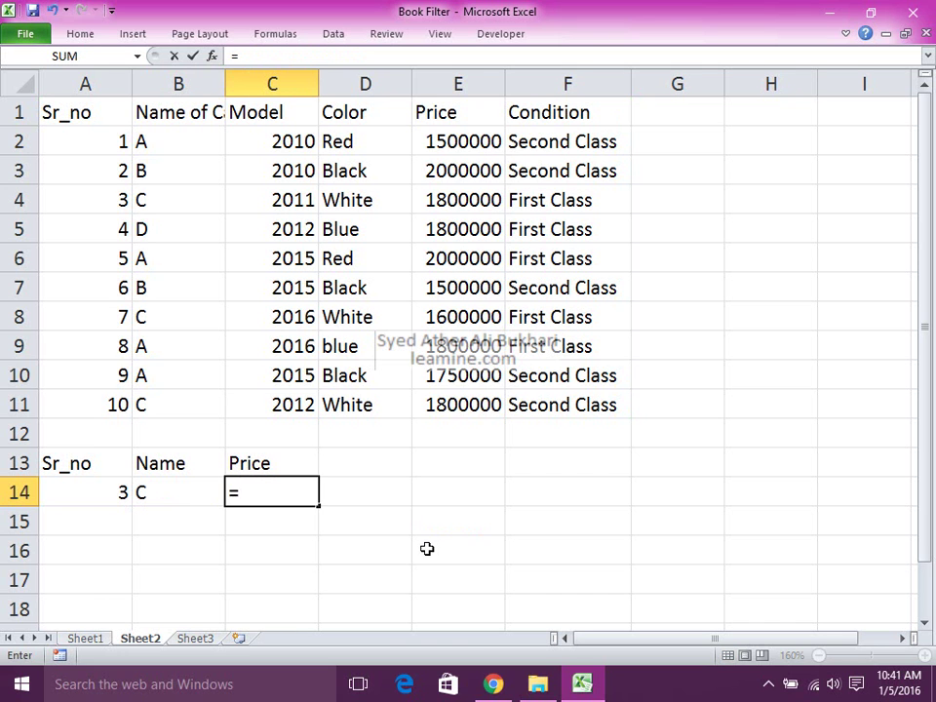
text(v)
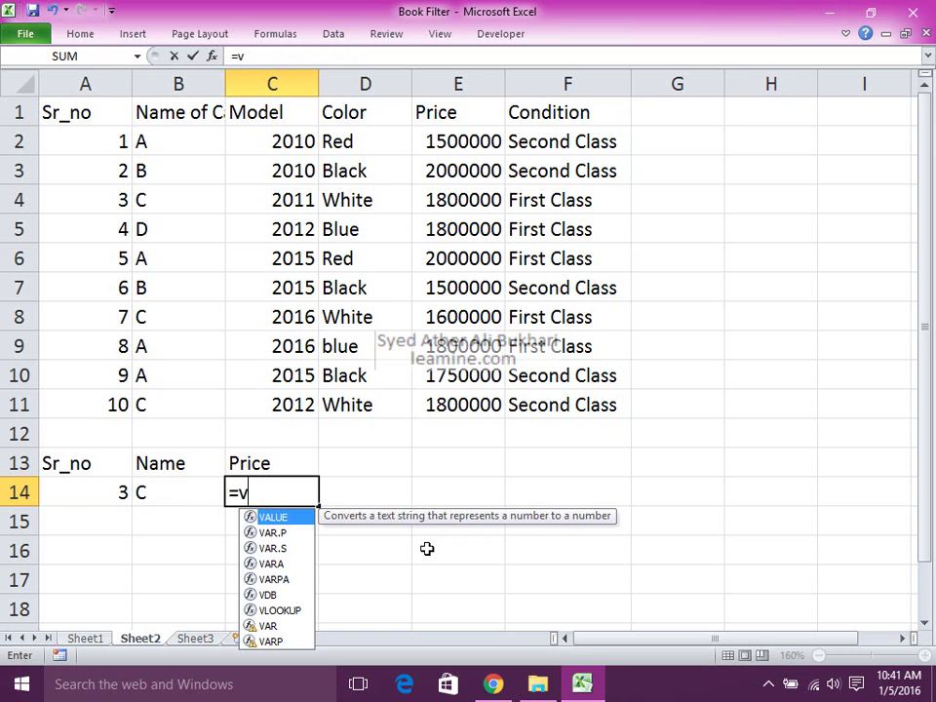
text(lo)
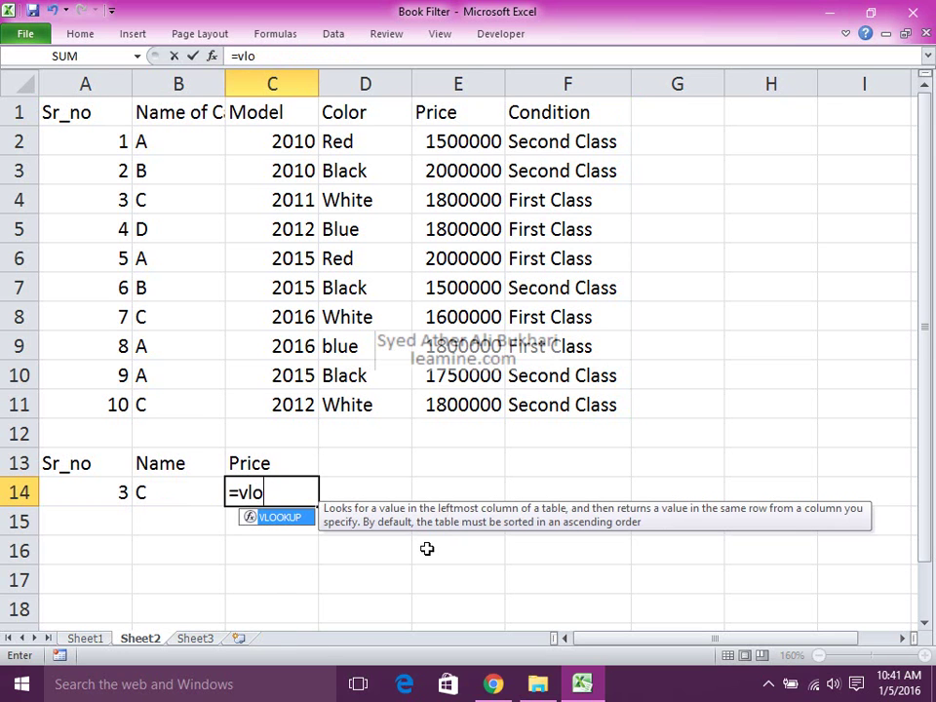
text(okup)
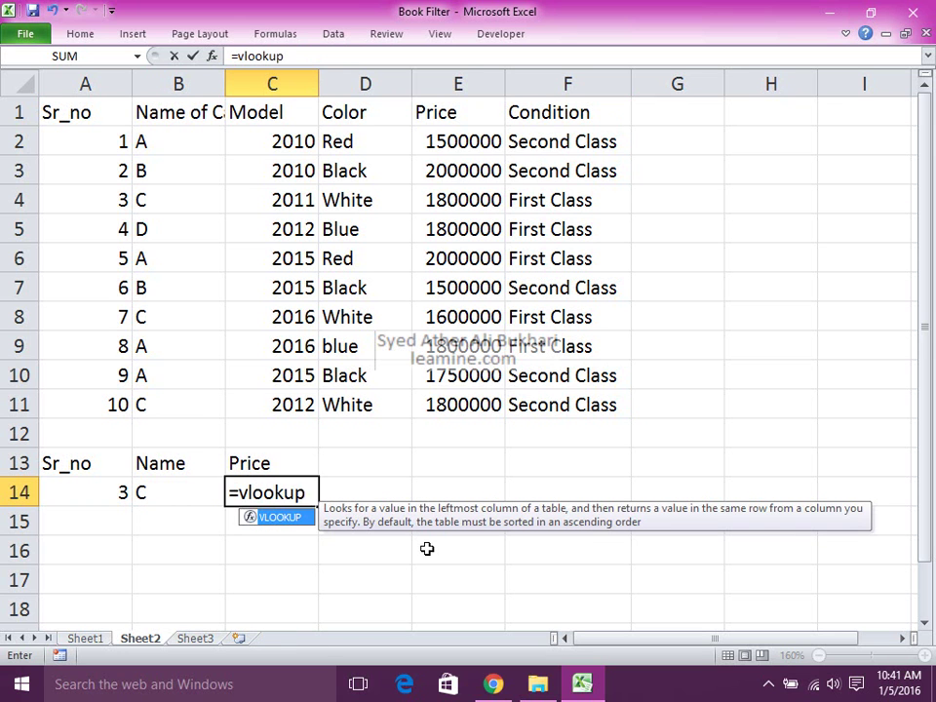
text(()
key(Left)
key(Left)
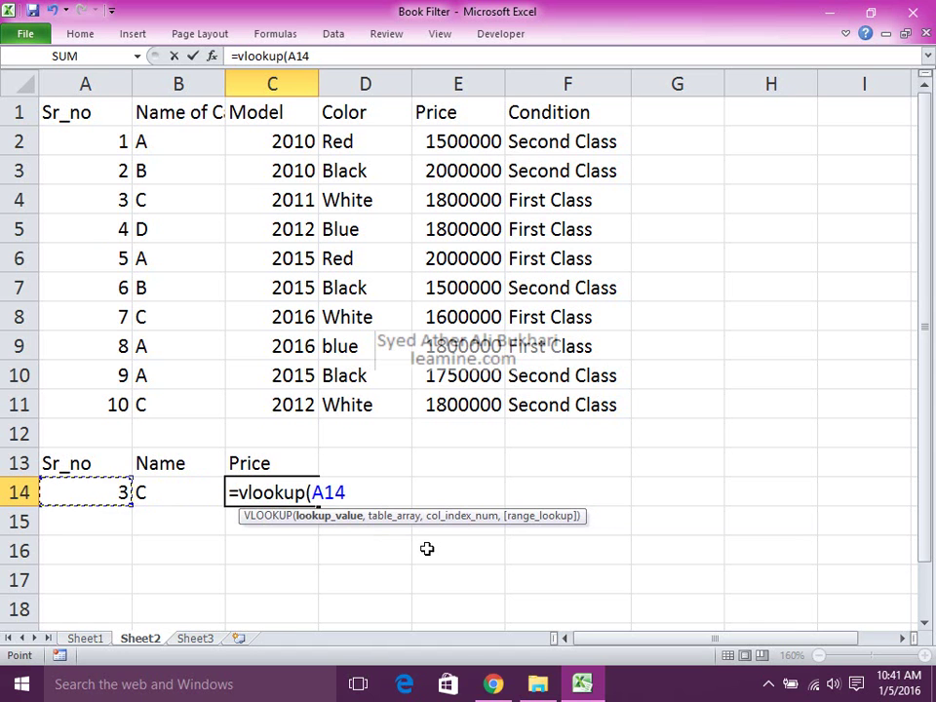
Step: Set the table array of the Price lookup formula to the car table range A1:F11
text(,)
key(Up)
key(Up)
key(Up)
key(Left)
key(Left)
key(ctrl+shift+Up)
key(ctrl+shift+Right)
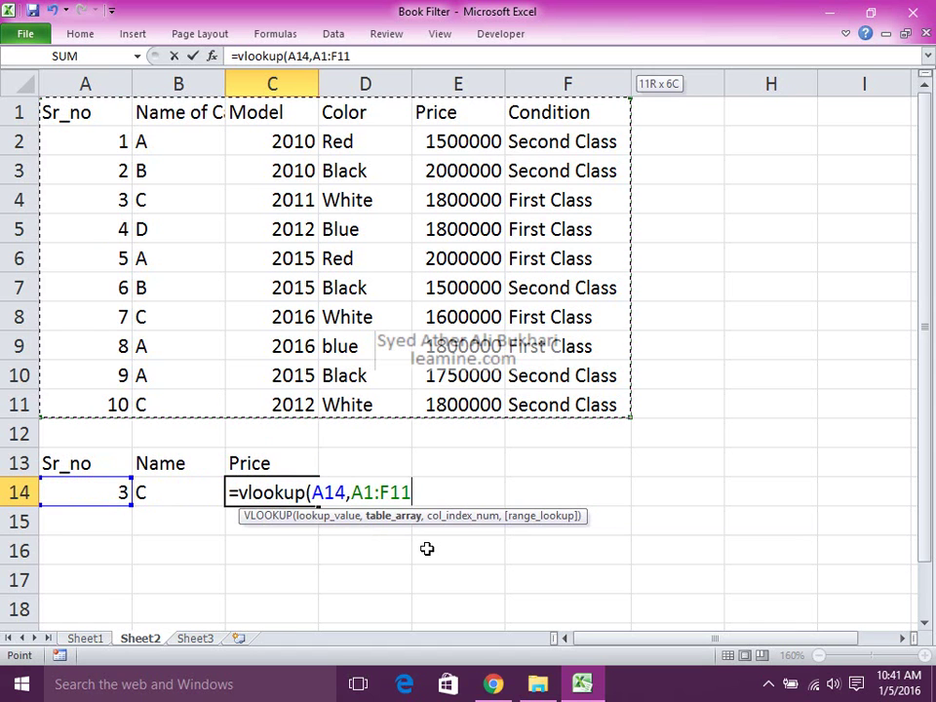
text(,)
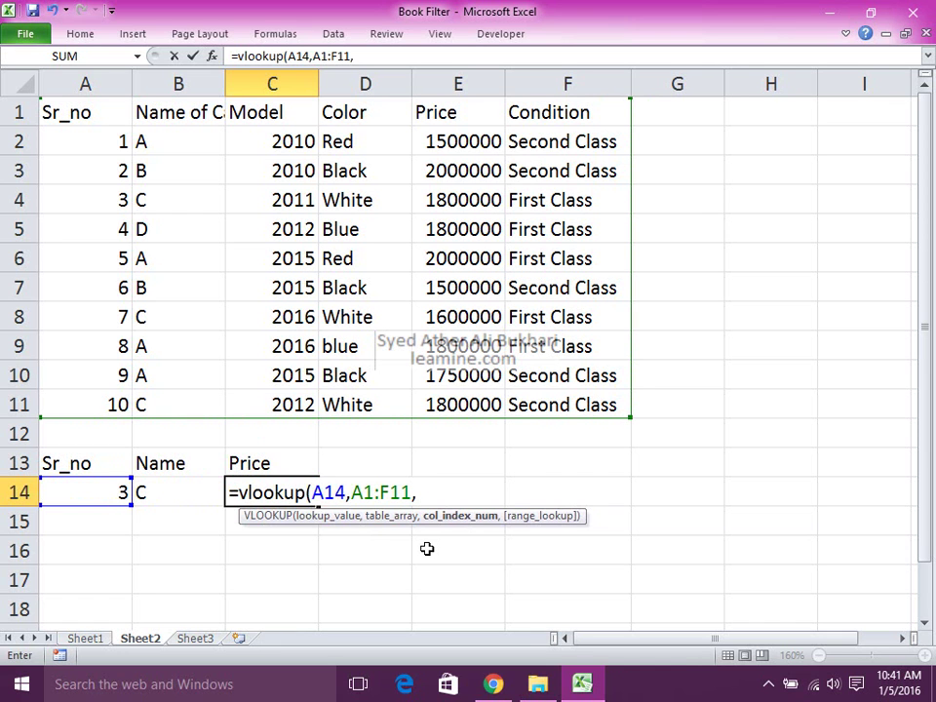
Step: Complete the Price lookup formula in C14 with column index 5 and FALSE for an exact match
text(5,f)
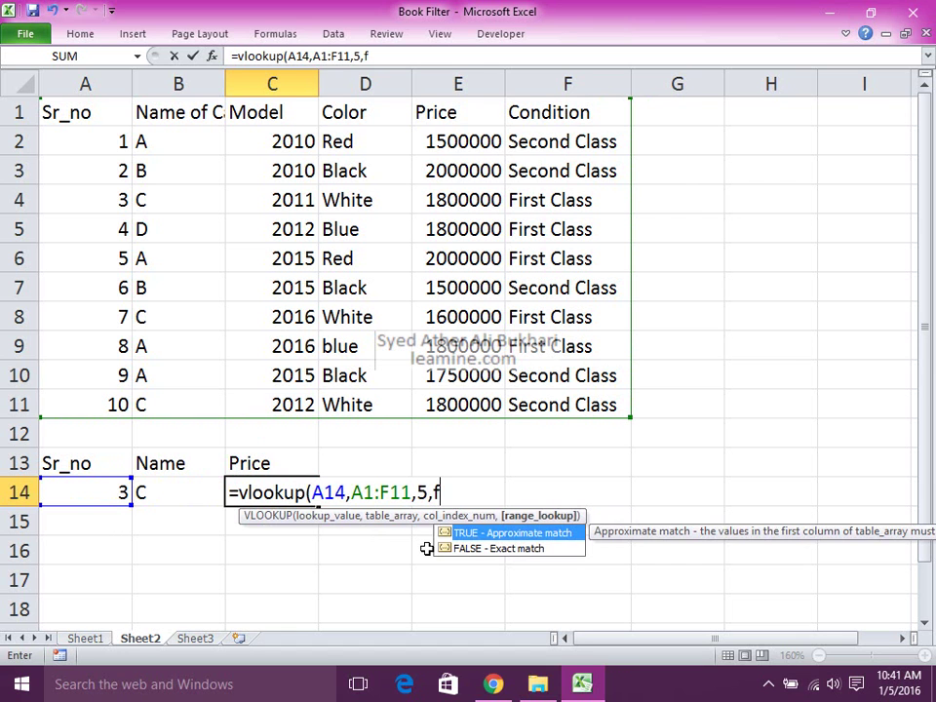
key(Return)
key(Up)
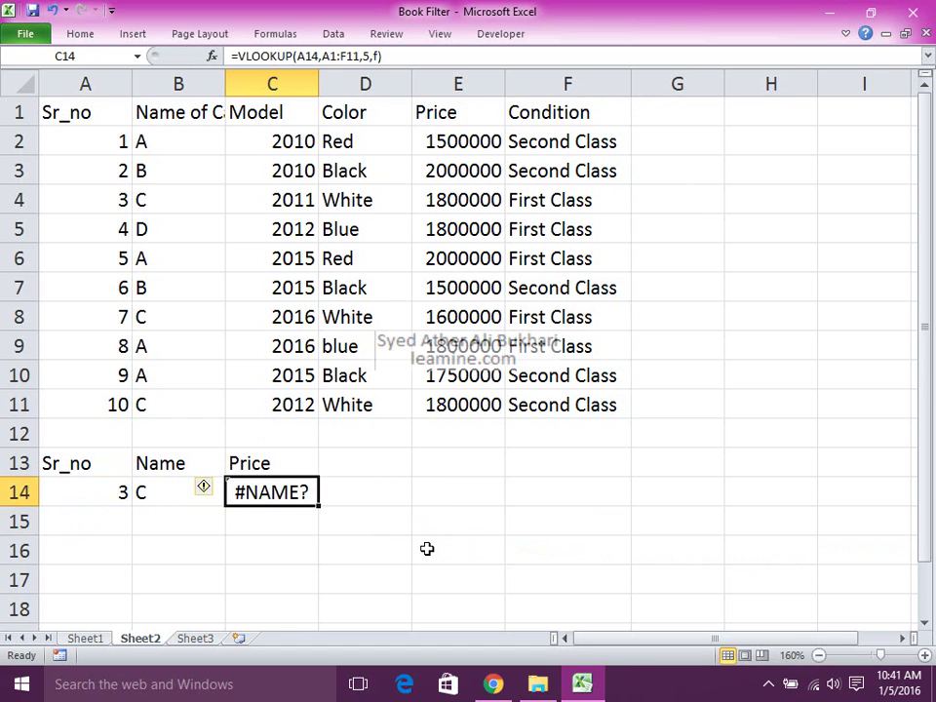
key(F2)
key(BackSpace)
text(alse))
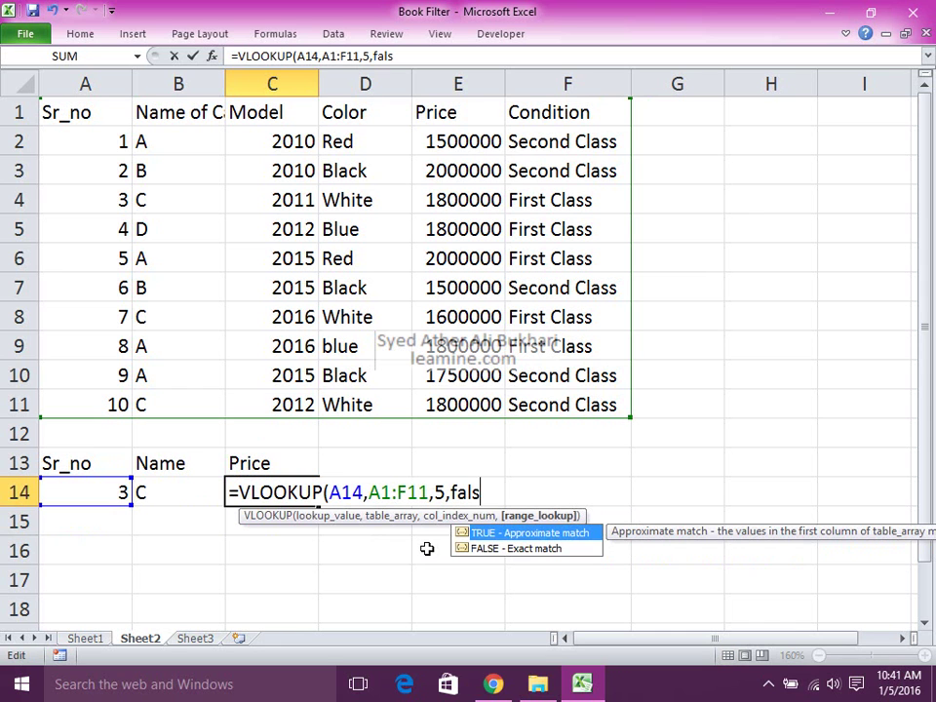
key(Return)
key(Up)
Step: Highlight the record of serial number 3 in A4:E4 to compare its name and price with the lookup results
key(Left)
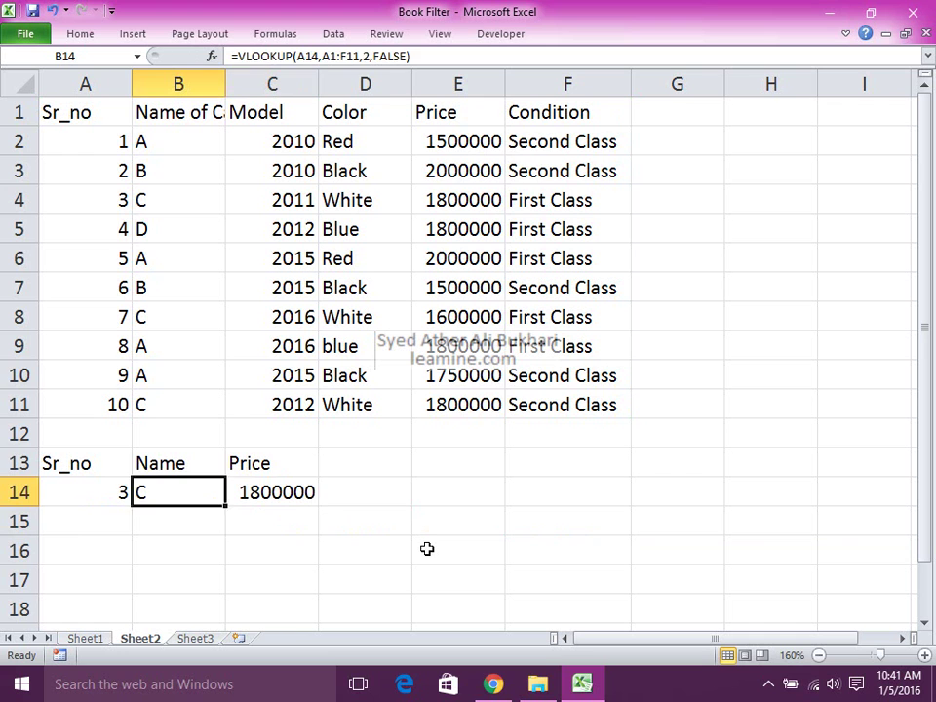
key(Up)
key(Up)
key(Up)
key(Up)
key(Up)
key(Up)
key(Up)
key(Up)
key(Up)
key(Up)
key(Left)
key(shift+Right)
key(shift+Right)
key(shift+Right)
key(shift+Right)
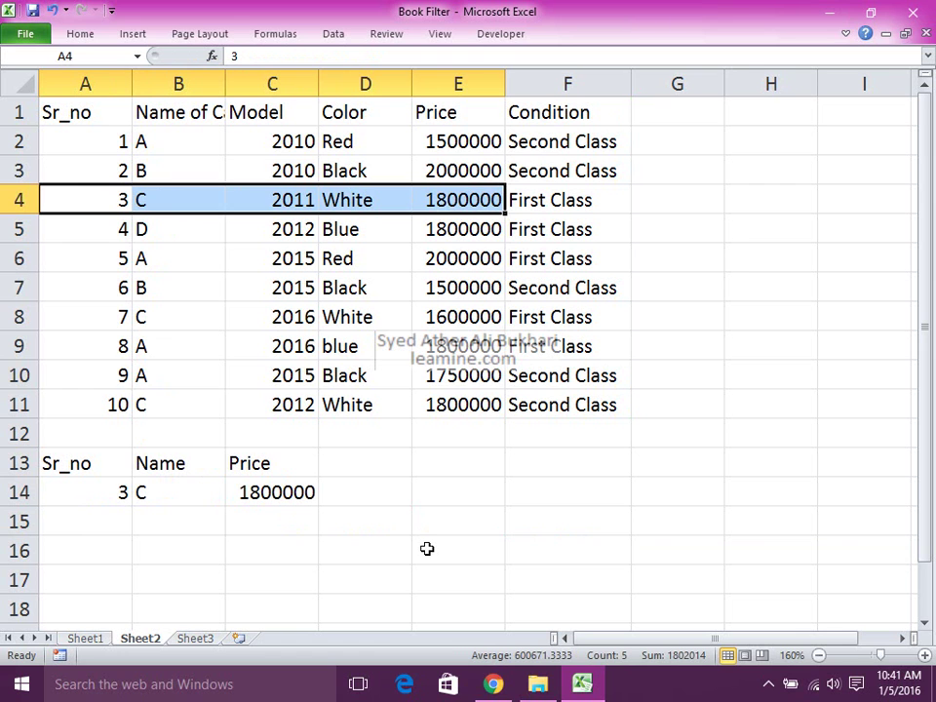
Step: Enter 10 as the serial number in A14 to test the name and price lookups
key(Down)
key(Down)
key(Down)
key(Down)
key(Down)
key(Down)
key(Down)
key(Down)
key(Down)
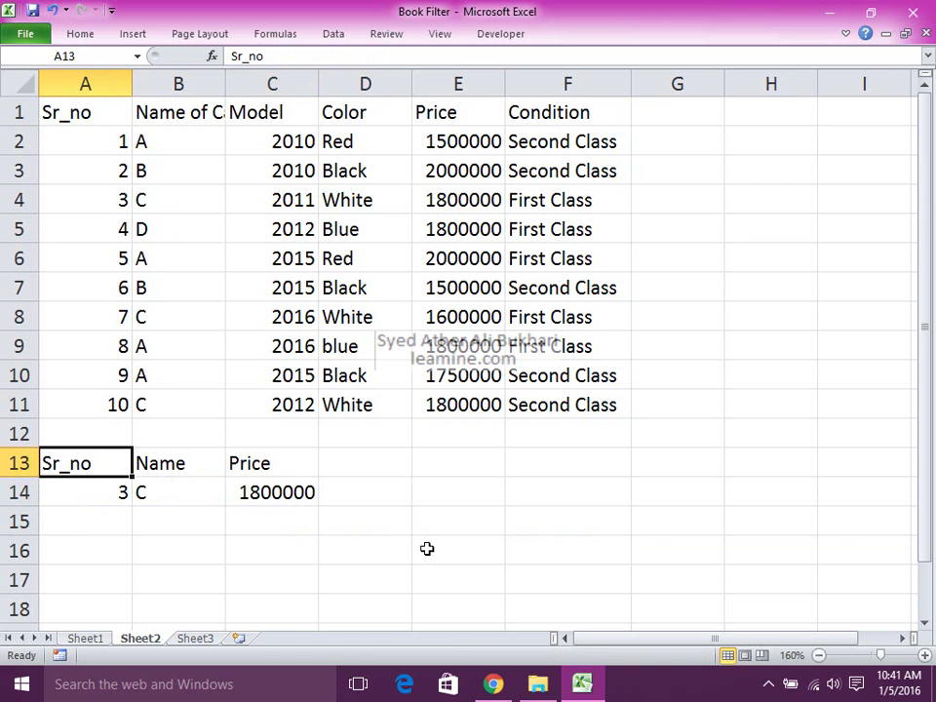
key(Down)
key(Right)
key(Right)
key(Left)
key(Left)
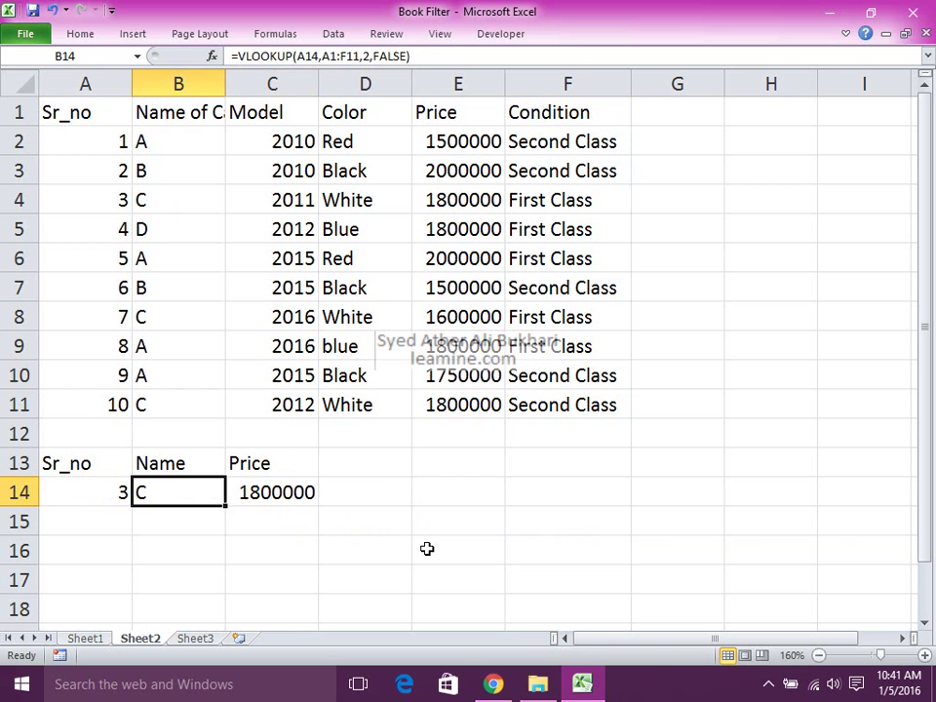
text(10)
key(Return)
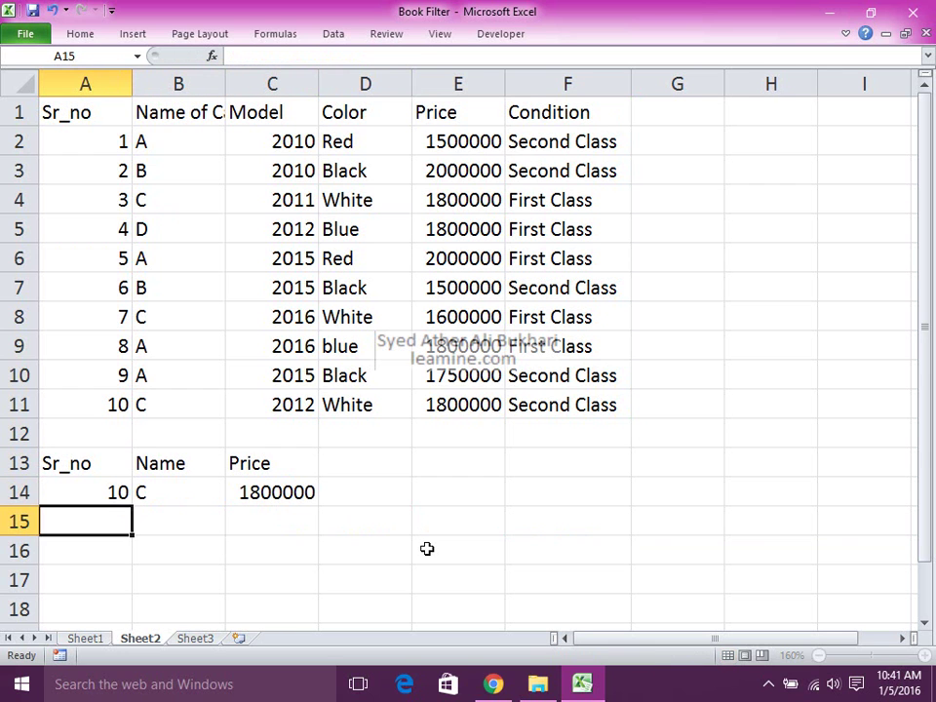
Step: Change the serial number in A14 to 9 to test the lookups with another record
key(Up)
key(Up)
key(Up)
key(Up)
key(Down)
key(Down)
key(Down)
text(9)
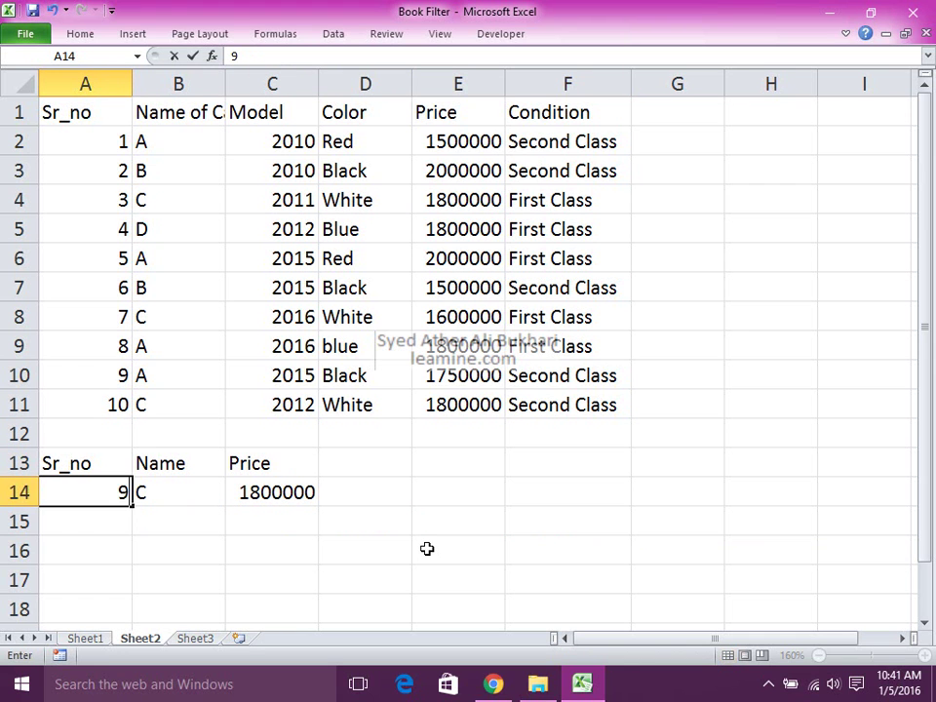
key(Return)
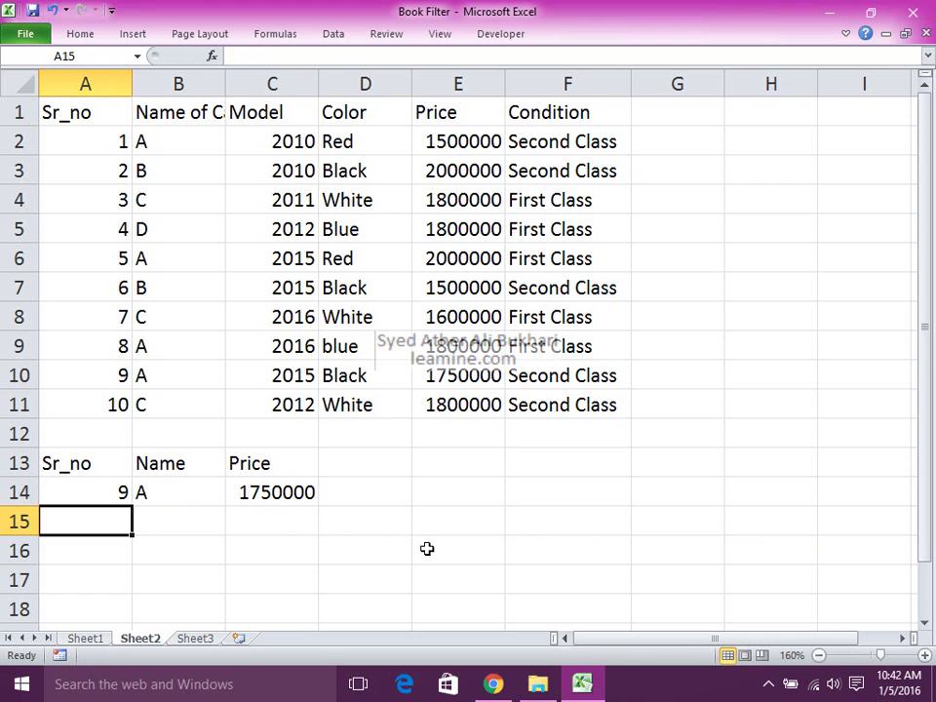
Step: Add the header Condition in D13, beside the Price header of the lookup area
key(Up)
key(Up)
key(Right)
key(Right)
key(Right)
key(Down)
key(Up)
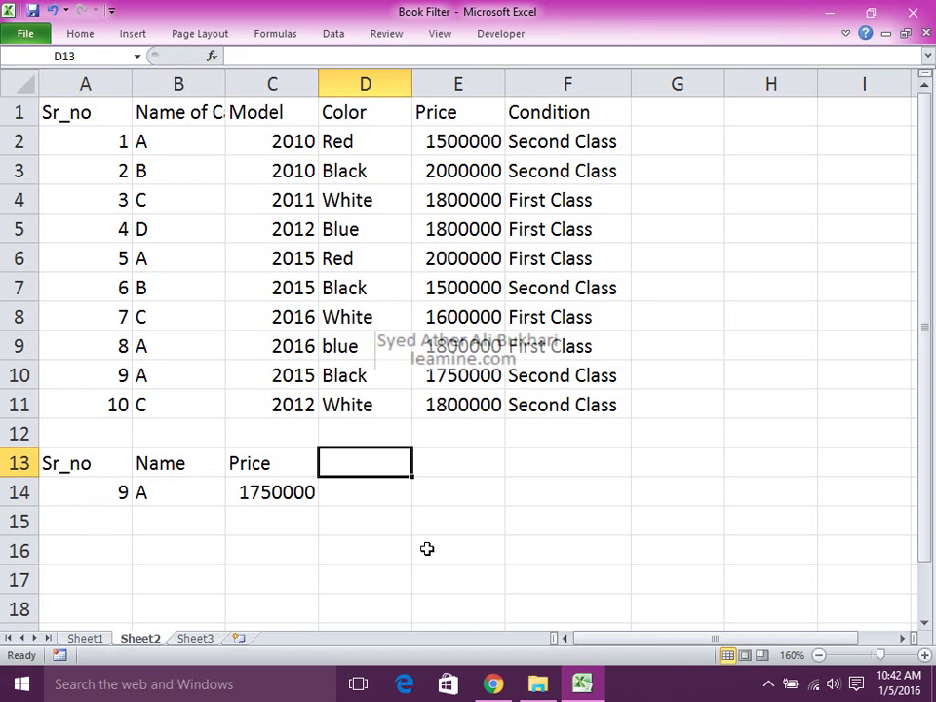
text(Condition)
key(Return)
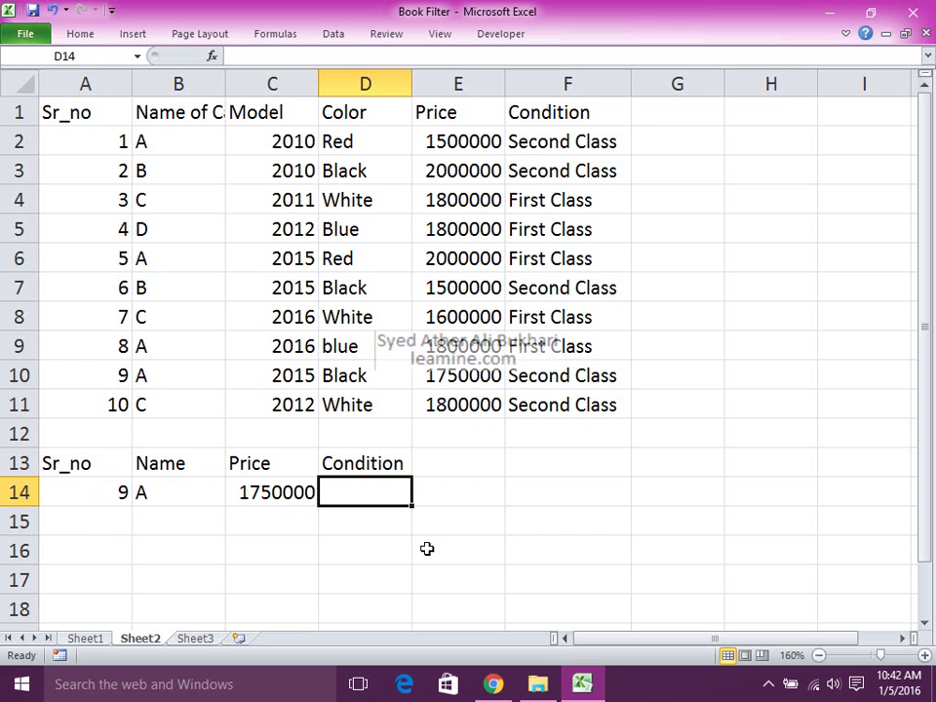
Step: Make the lookup value in the Price formula in C14 an absolute reference, $A$14
key(Left)
key(F2)
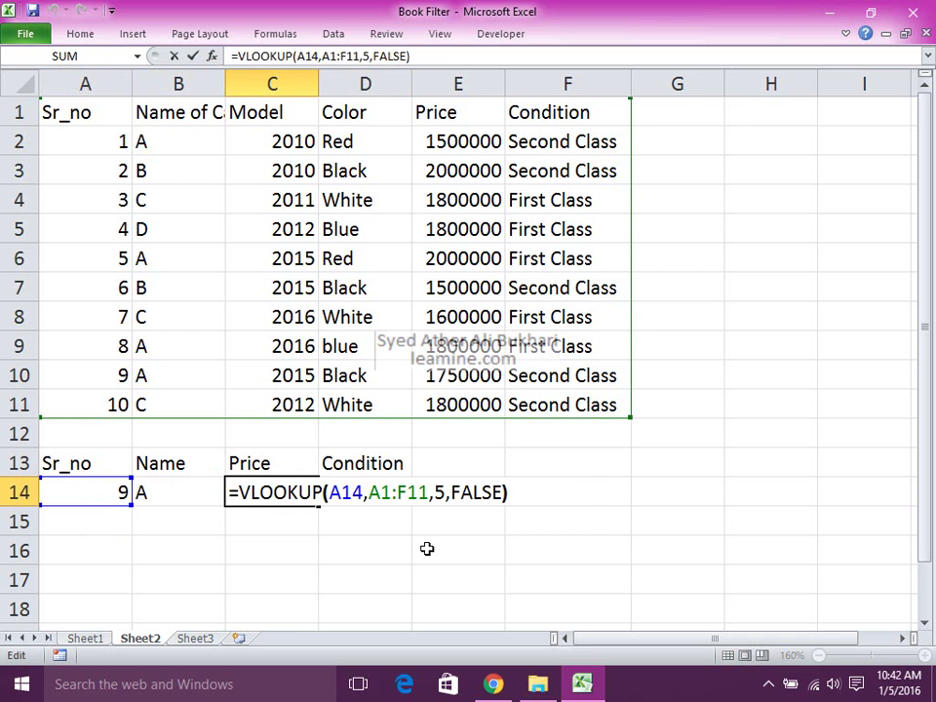
key(Left)
key(Left)
key(Left)
key(Left)
key(Left)
key(Left)
key(Left)
key(Left)
key(Left)
key(Left)
key(Left)
key(Left)
key(Left)
key(Left)
key(Left)
key(Left)
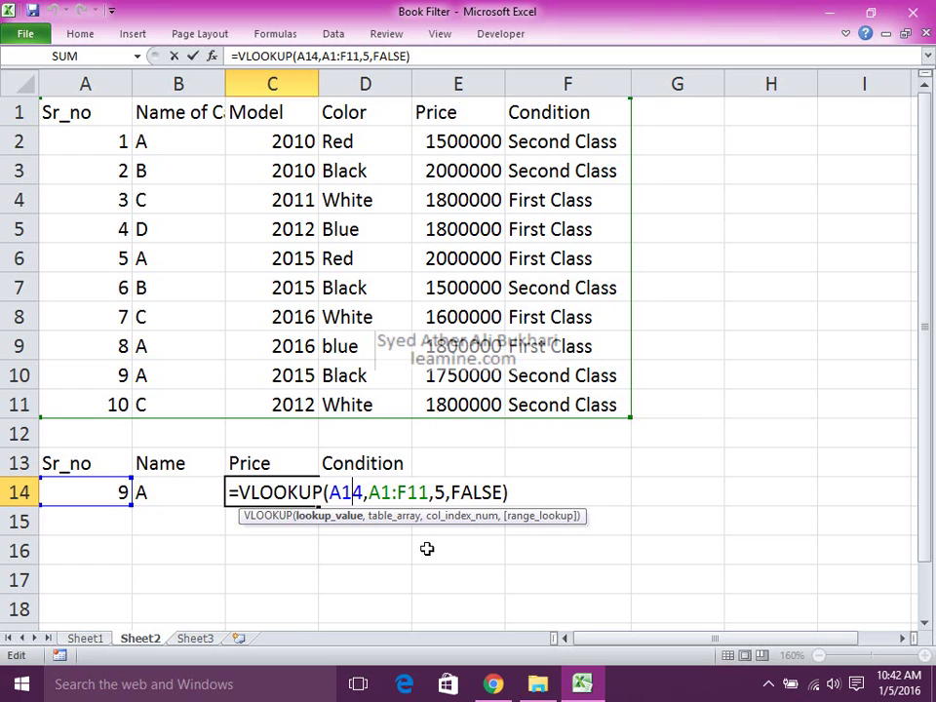
key(F4)
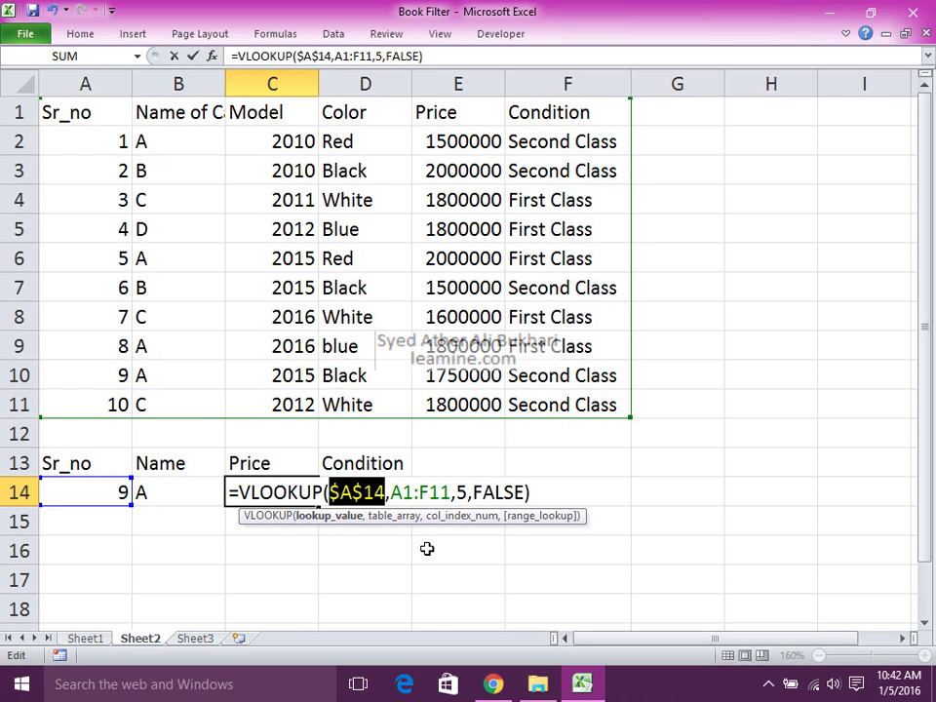
Step: Make the table array in C14's Price formula absolute as $A$1:$F$11 and commit the formula
key(Right)
key(Right)
key(Right)
key(F4)
key(Right)
key(Right)
key(Right)
key(F4)
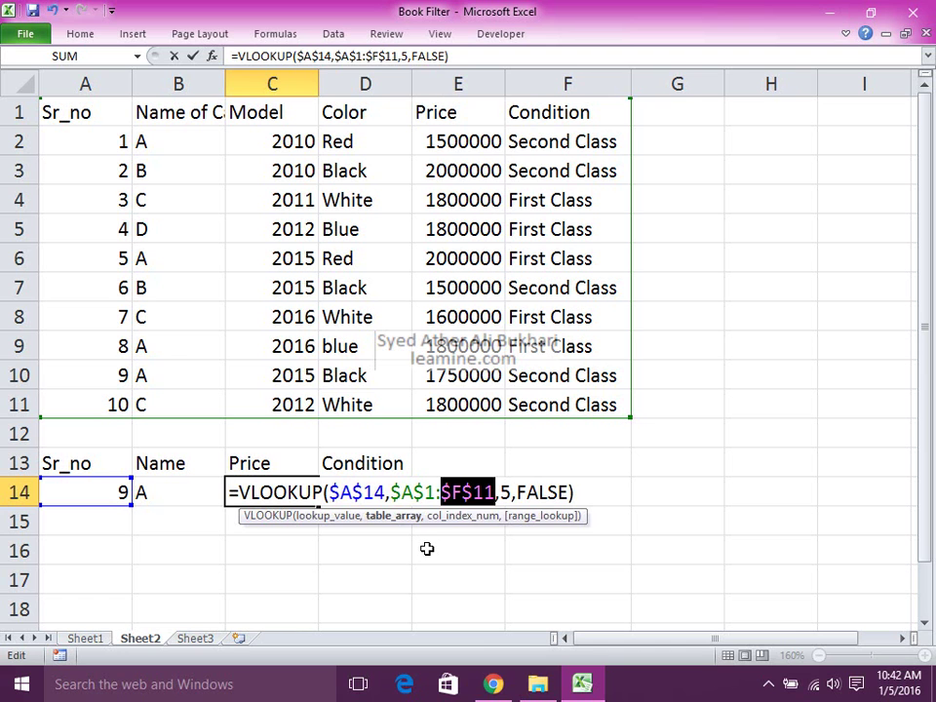
key(Right)
key(Right)
key(Right)
key(Right)
key(shift+End)
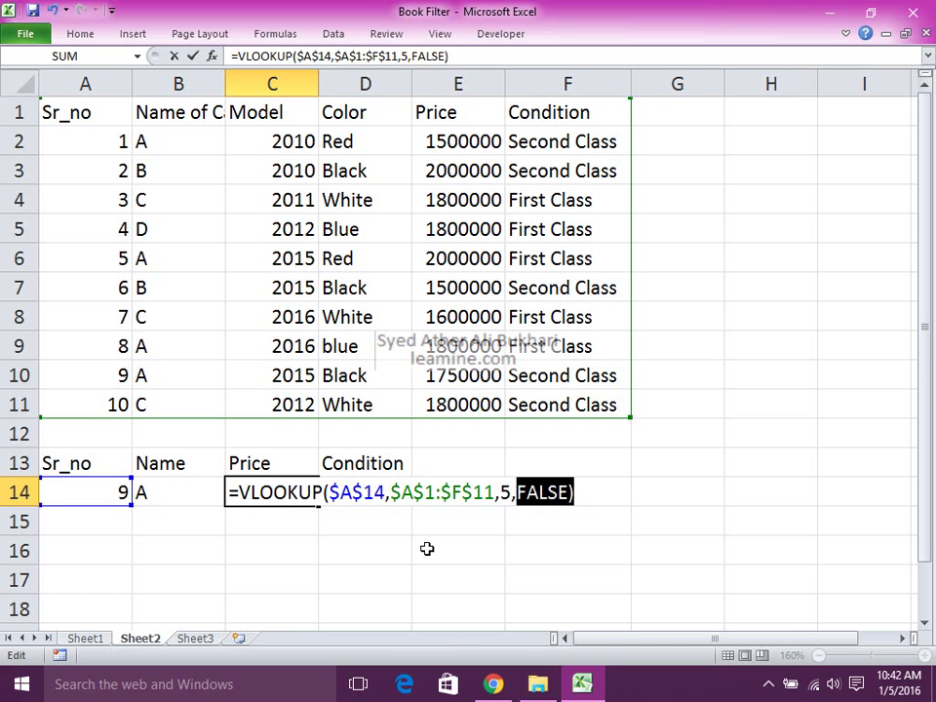
key(Return)
Step: Fill the Price lookup formula from C14 into D14 under Condition
key(Up)
key(shift+Right)
key(ctrl+r)
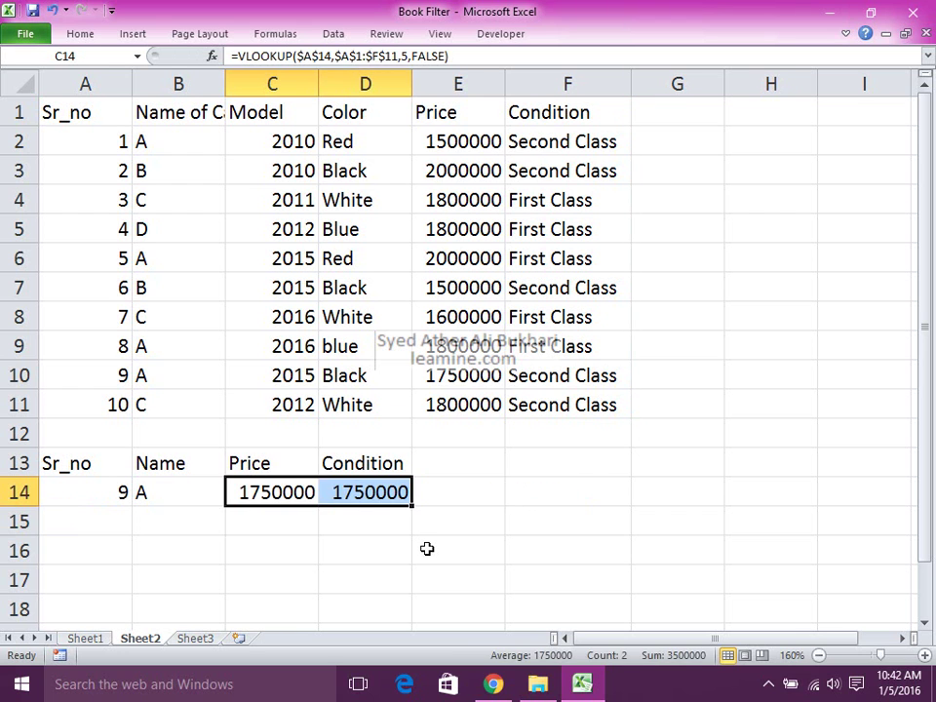
Step: Change the column index in D14's VLOOKUP formula to 6 so it returns the Condition column
key(Down)
key(Up)
key(Right)
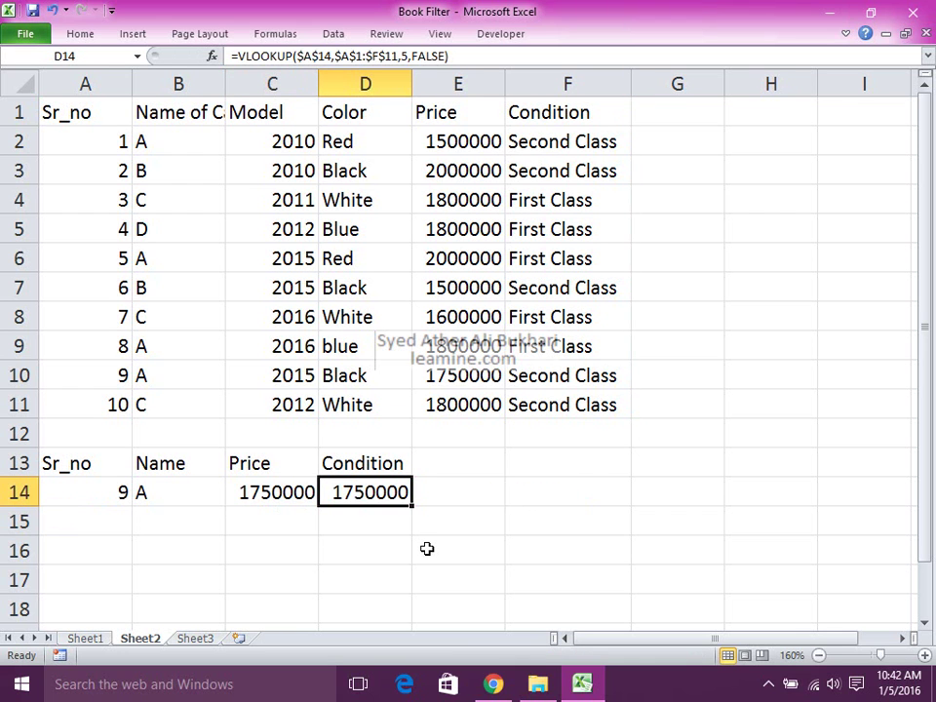
key(Left)
key(Right)
key(F2)
key(Left)
key(Left)
key(Left)
key(Left)
key(Left)
key(Left)
key(Left)
key(BackSpace)
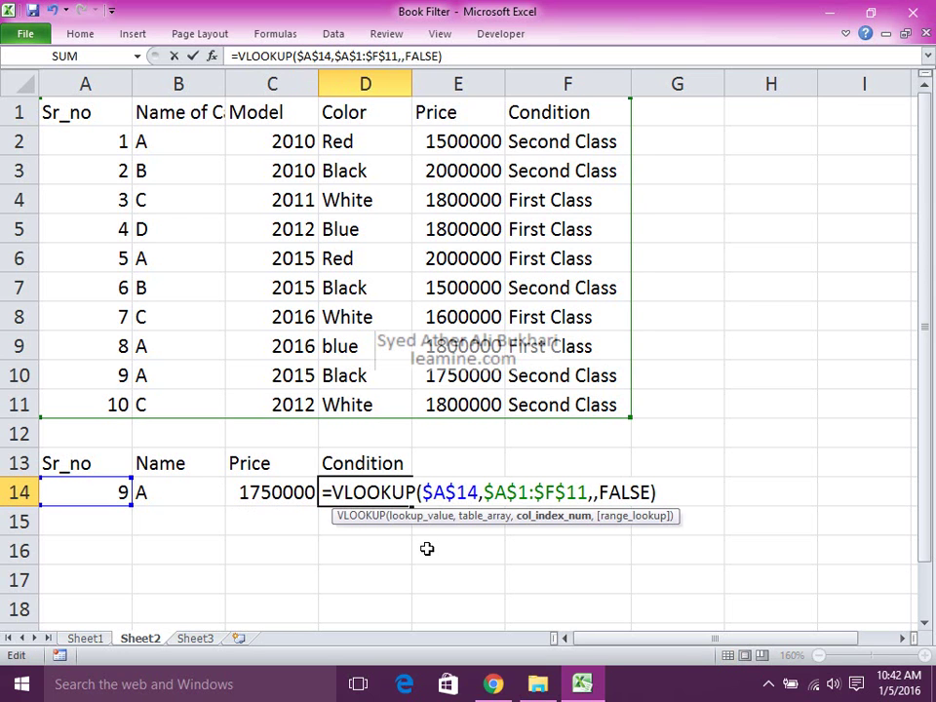
text(6)
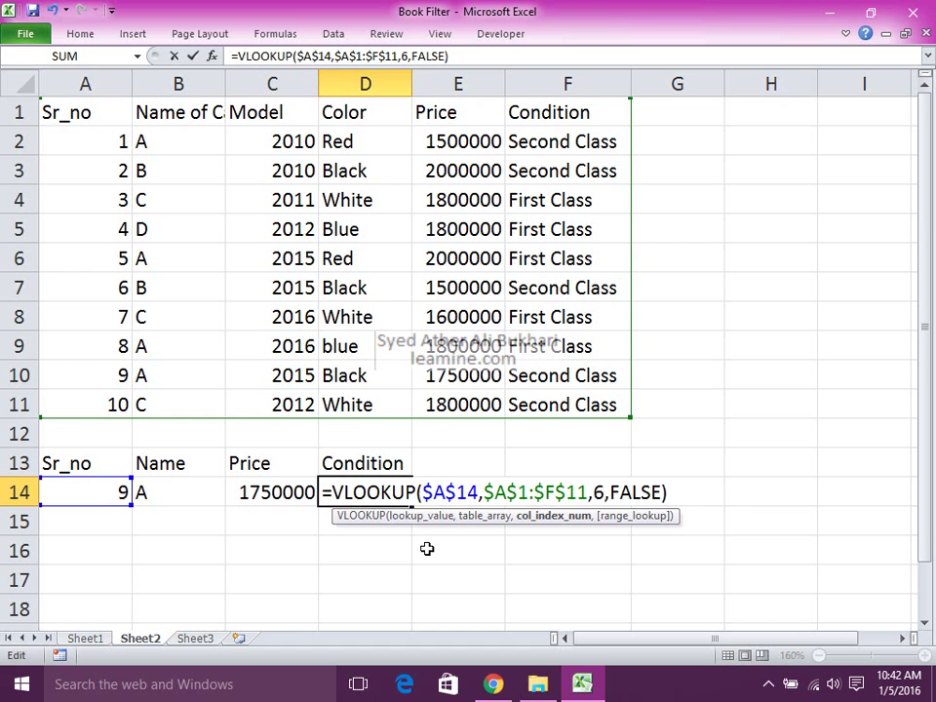
key(Return)
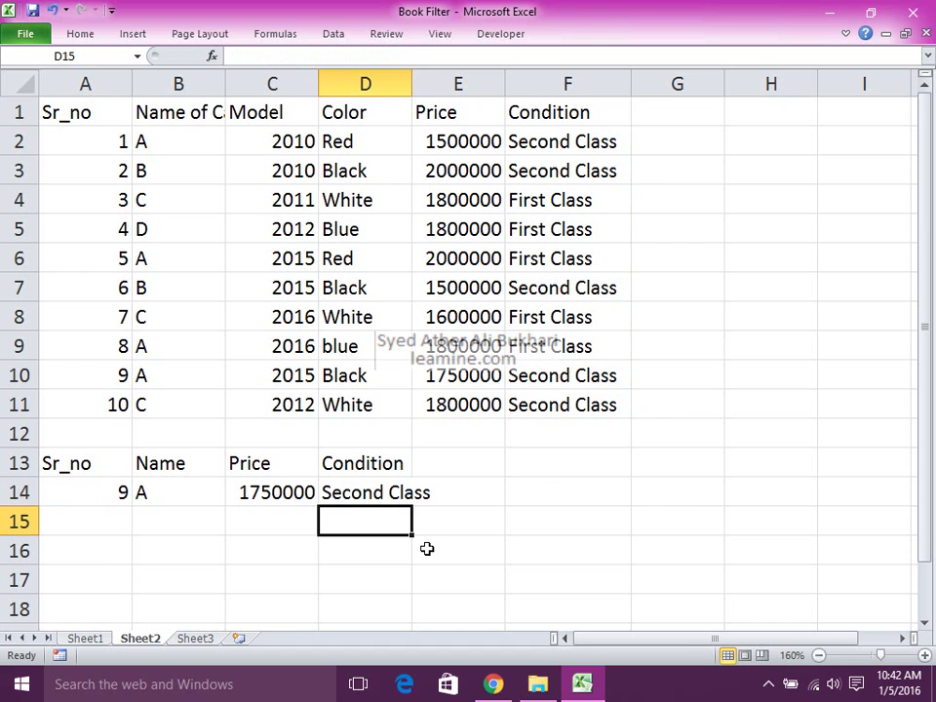
Step: Set the serial number in A14 to 3 to test the name, price and condition lookups
key(Left)
key(Left)
key(Left)
key(Up)
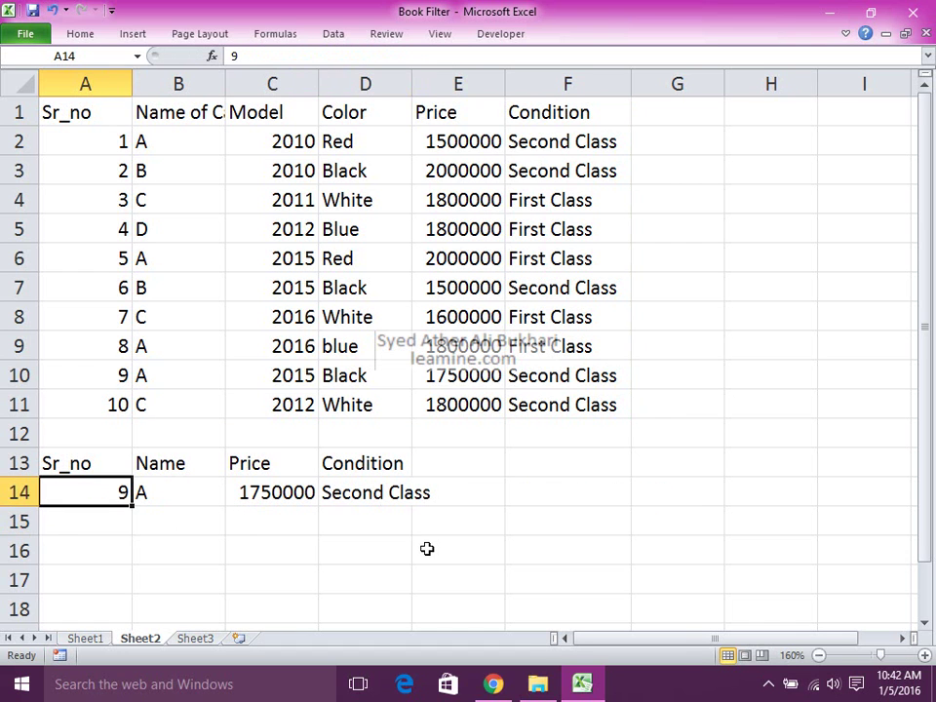
text(3)
key(Return)
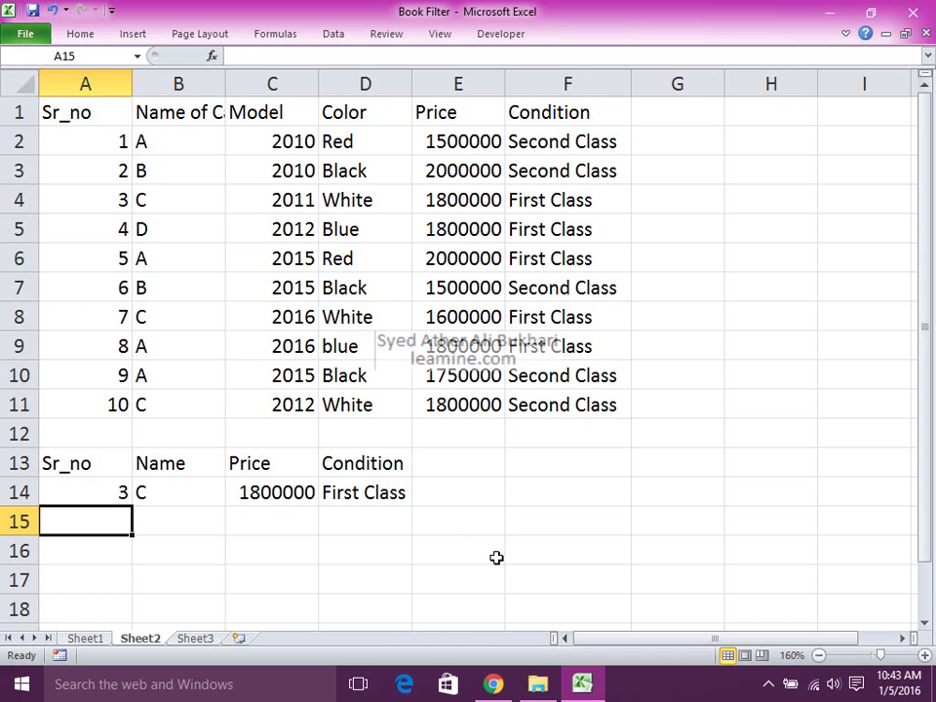
click(770, 684)
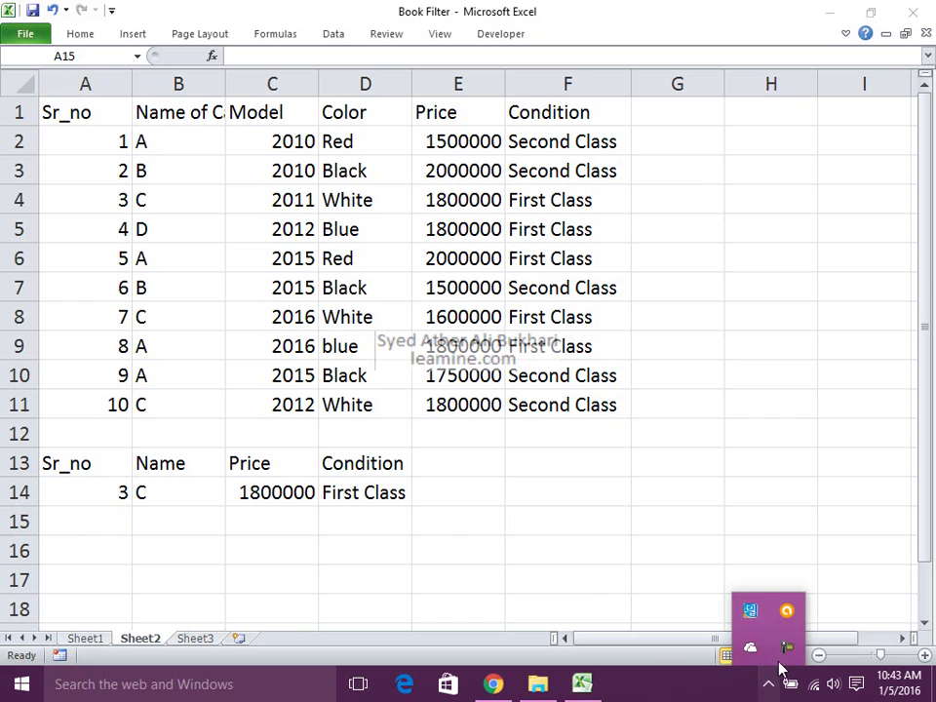